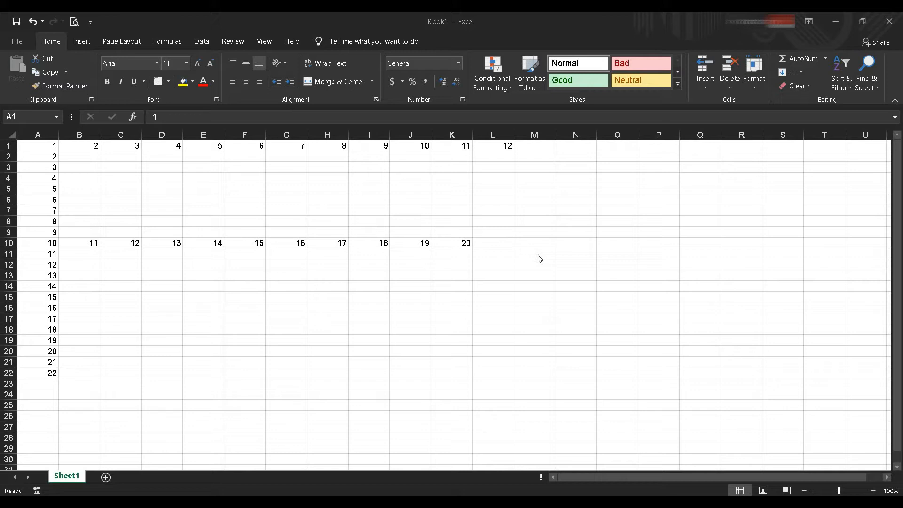
Enter the formula =C10 in cell M11 and check it
left_click(538, 254)
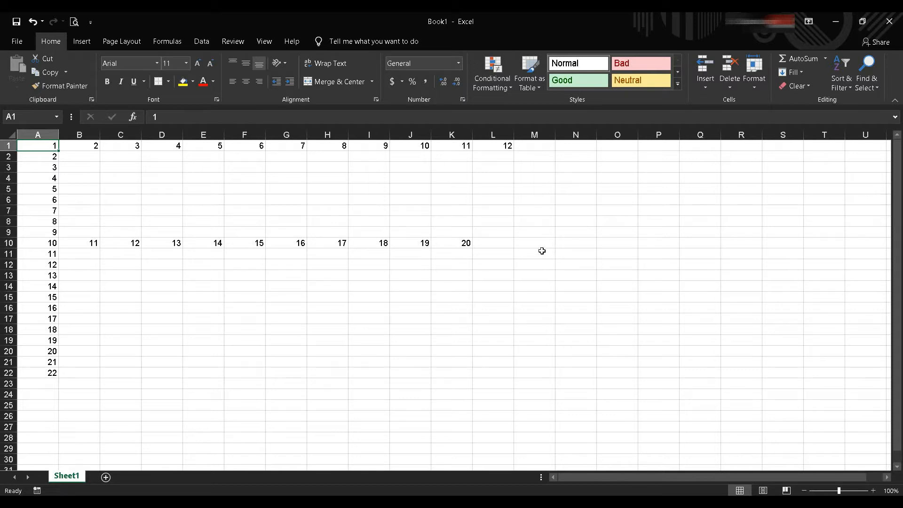
left_click(542, 253)
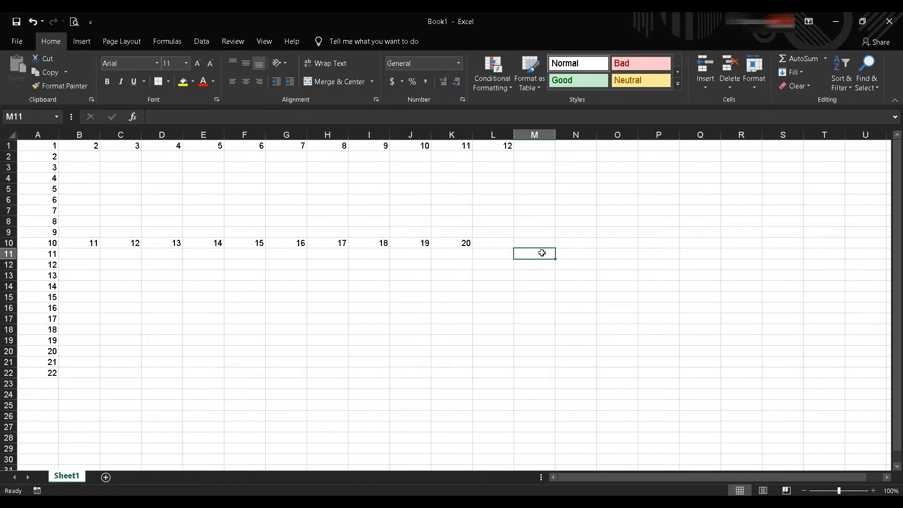
type("=")
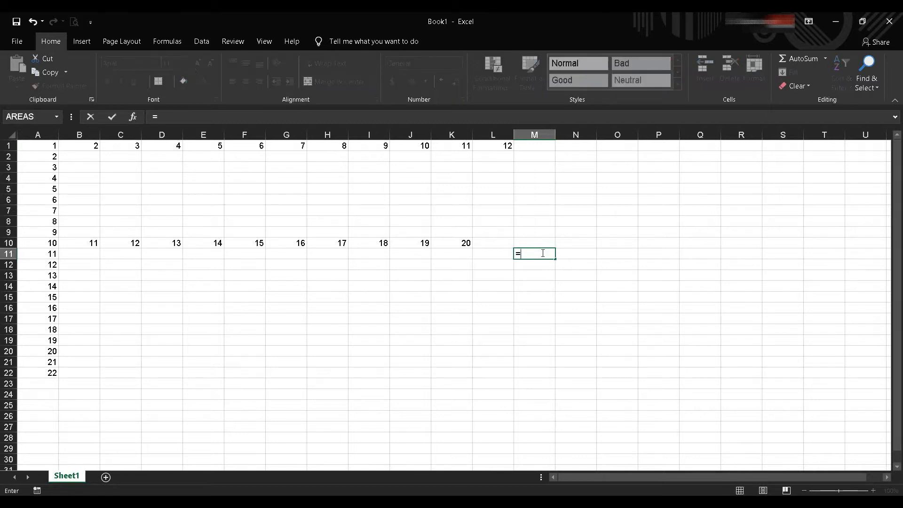
type("C10")
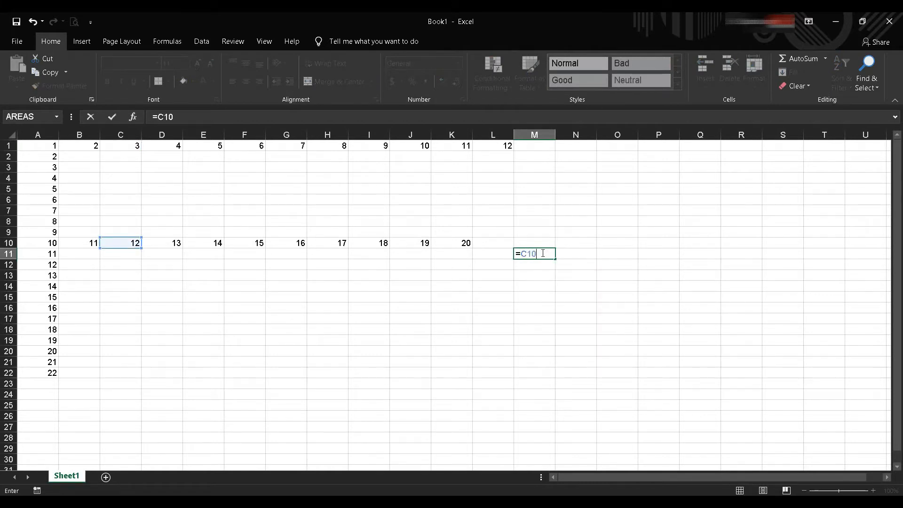
key("Return")
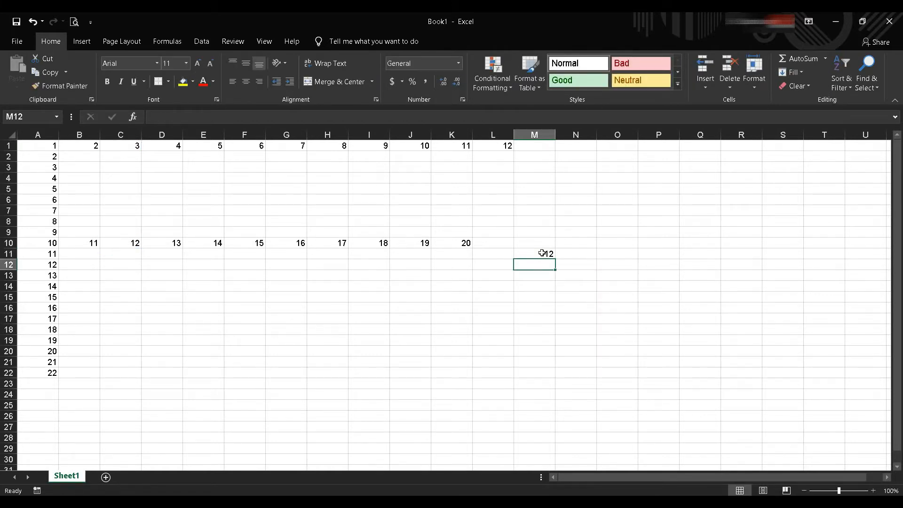
left_click(542, 253)
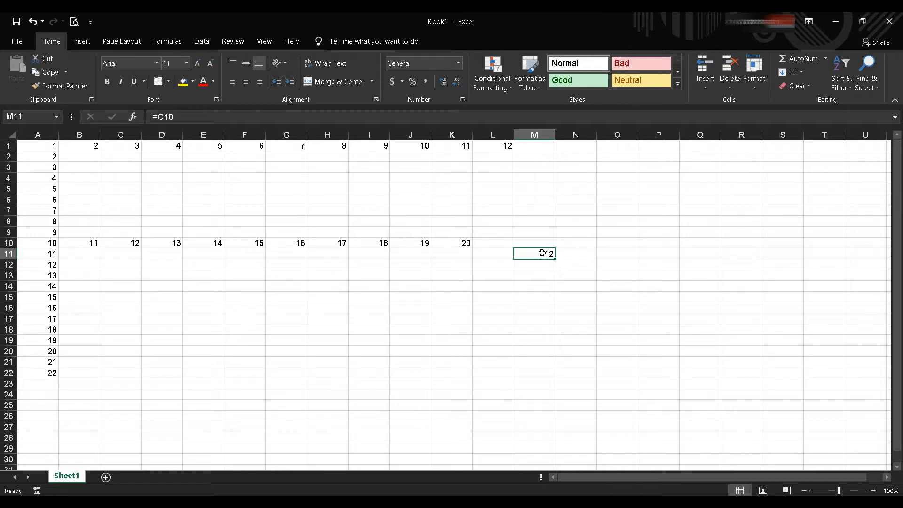
left_click(541, 265)
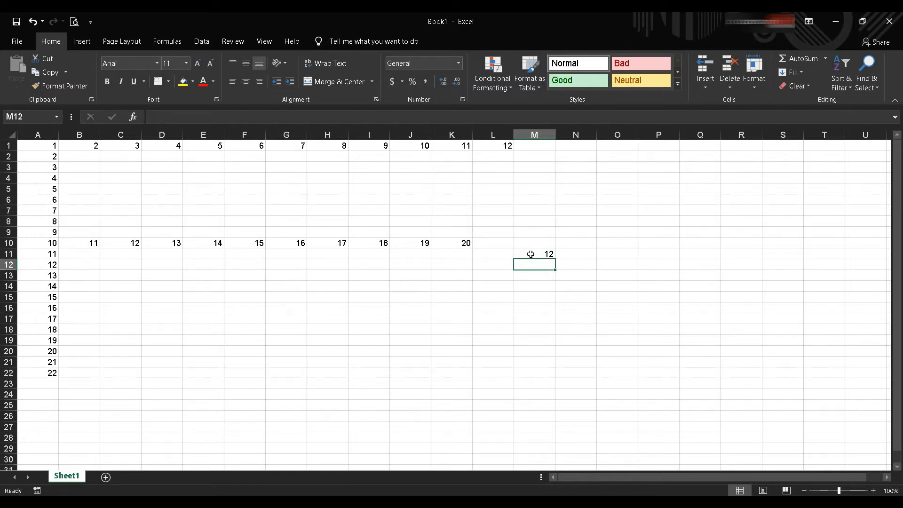
Copy cell M11 and paste only its formula into cell K14
left_click(531, 254)
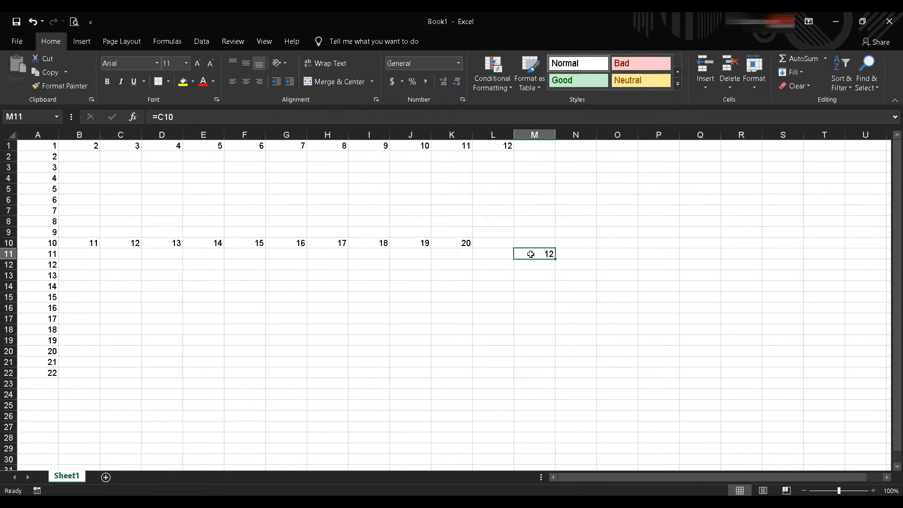
left_click(546, 309)
left_click(532, 252)
right_click(532, 251)
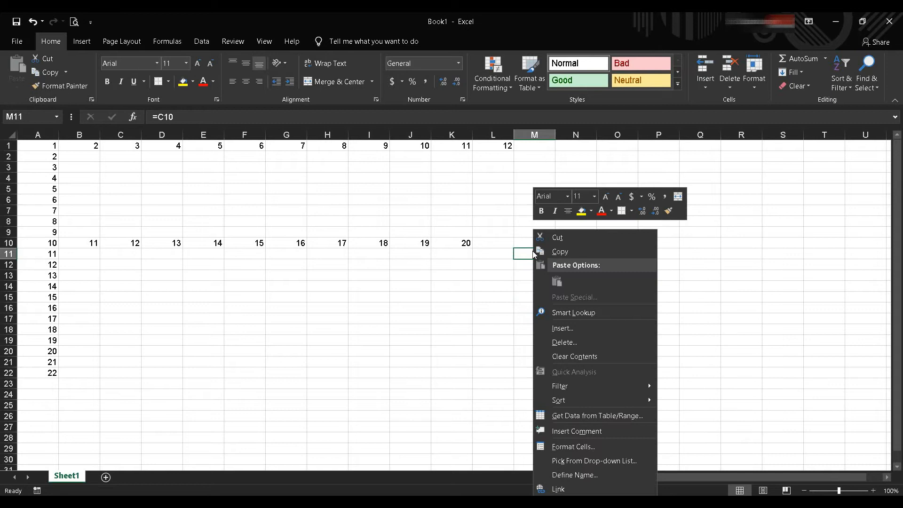
left_click(586, 253)
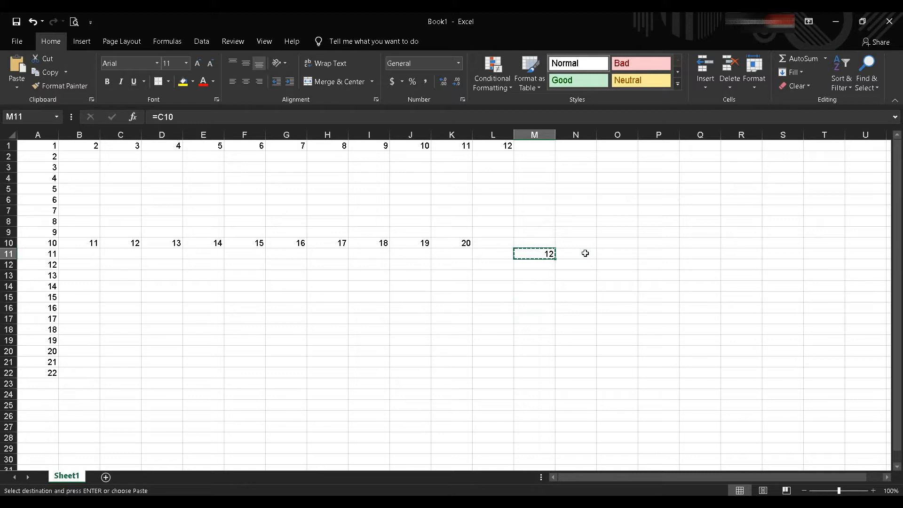
left_click(466, 284)
right_click(465, 285)
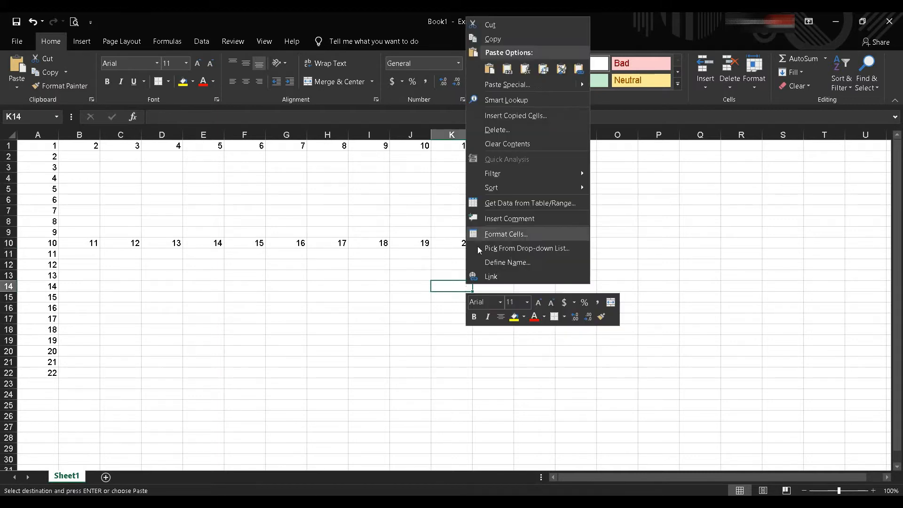
left_click(525, 69)
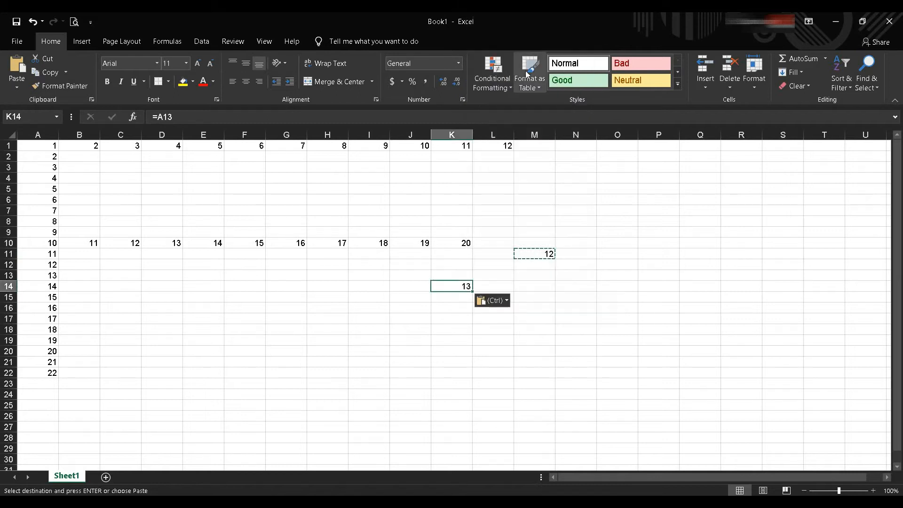
Compare the pasted formula in K14 with the original formula in M11
left_click(537, 273)
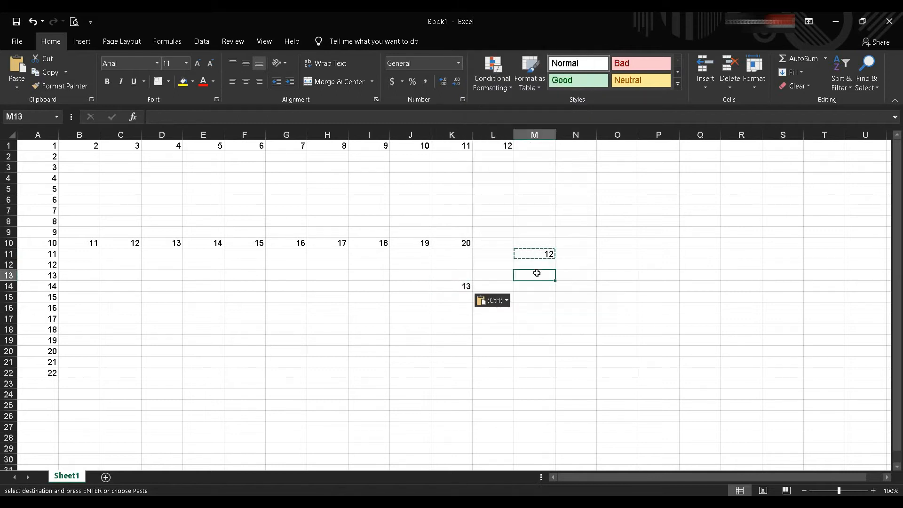
left_click(467, 285)
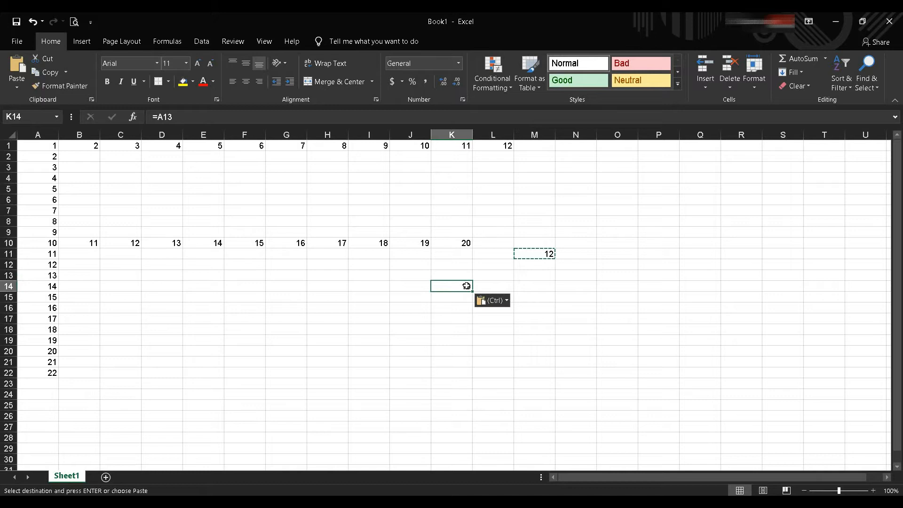
left_click(537, 256)
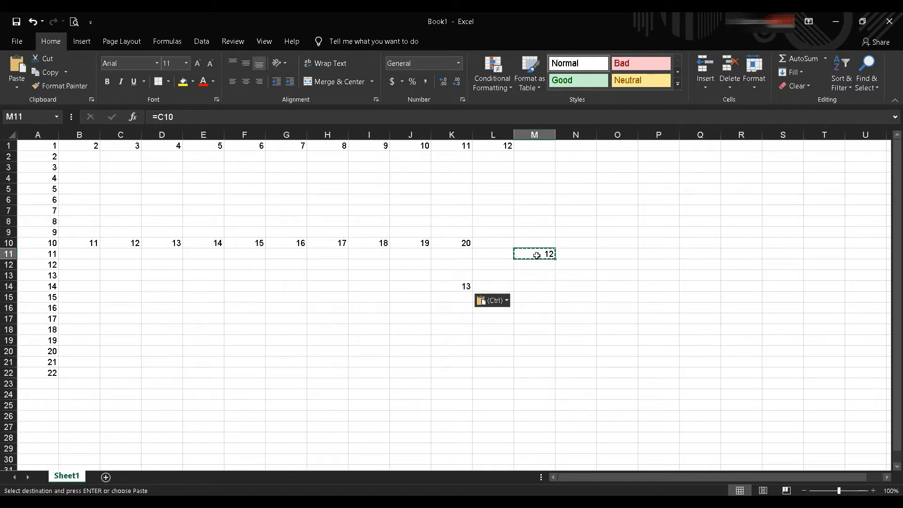
left_click(464, 285)
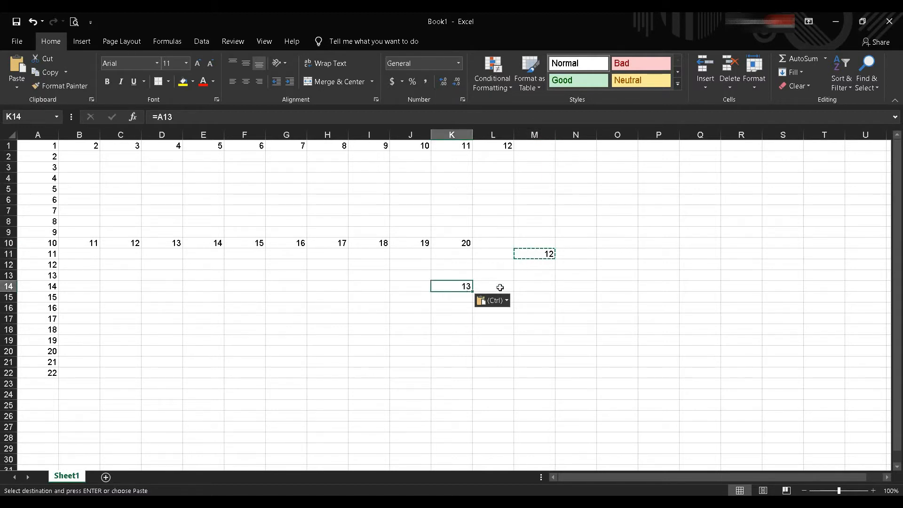
Trace the column and row offset cell by cell from M11 to the pasted copy in K14
left_click(539, 255)
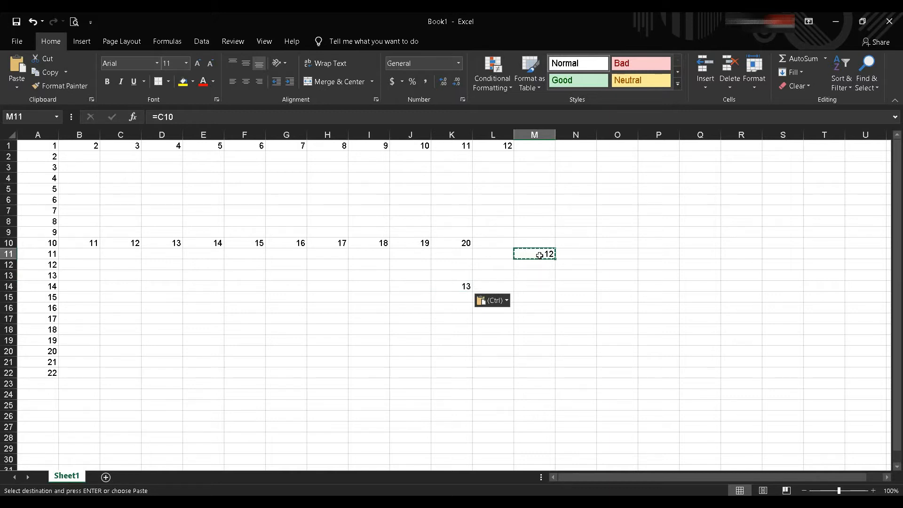
key("Left")
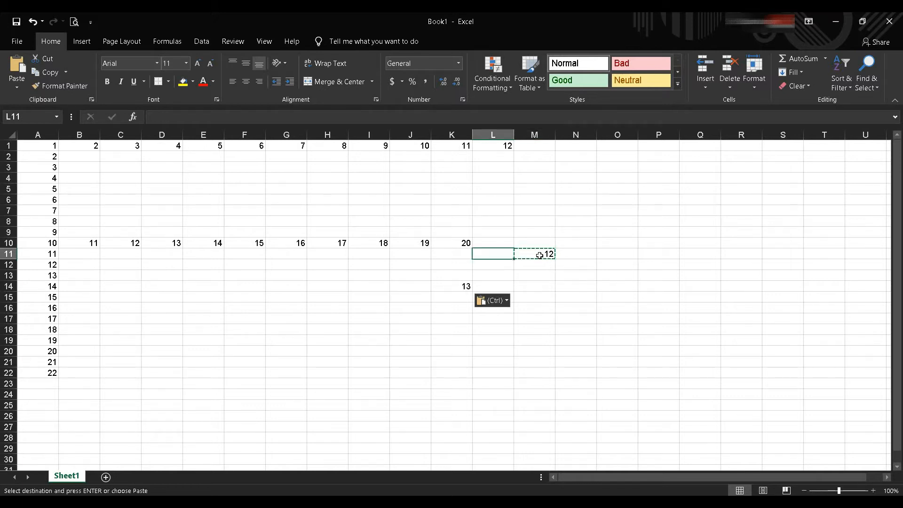
key("Left")
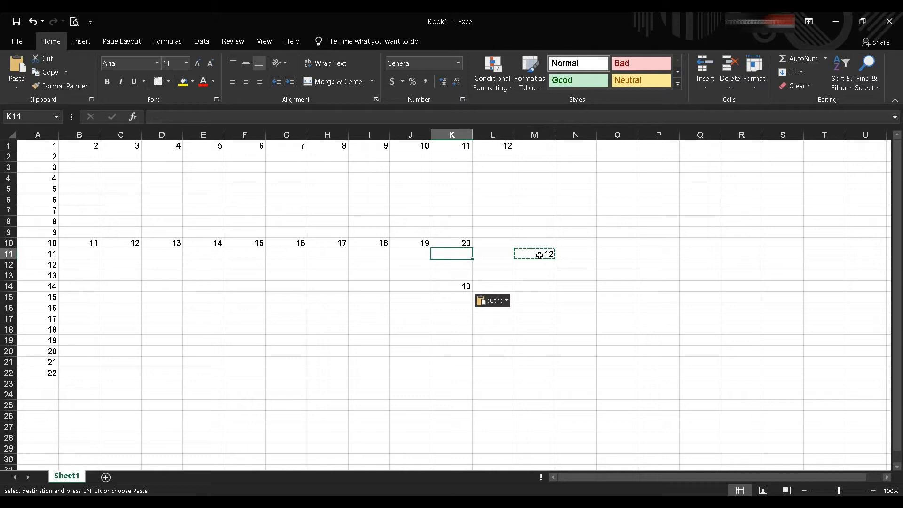
key("Right")
key("Right")
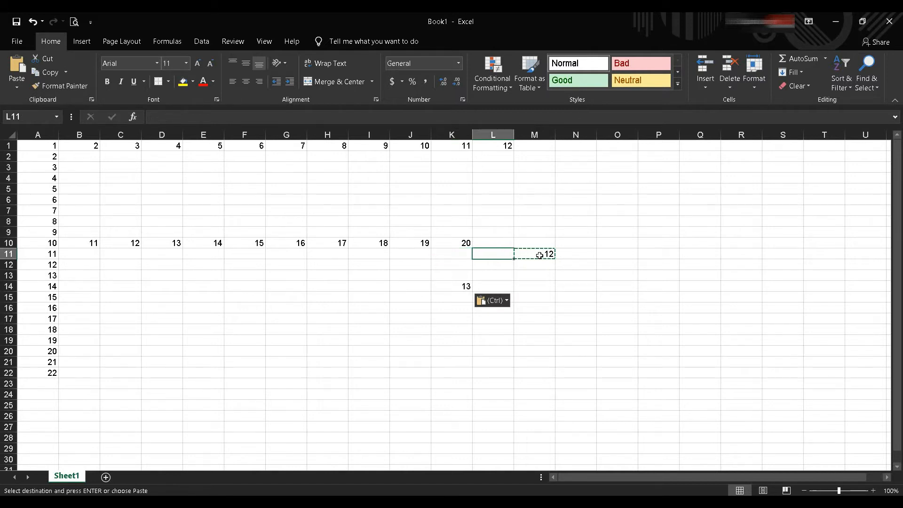
key("Left")
key("Left")
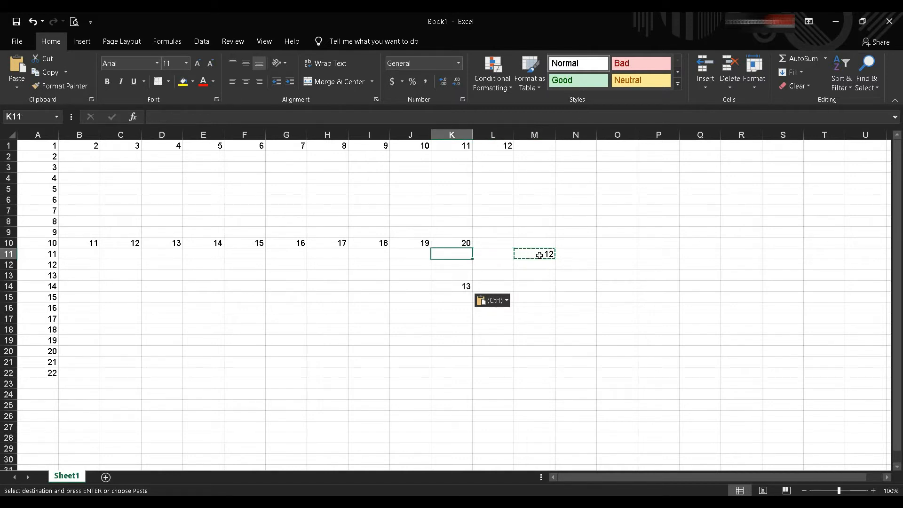
key("Right")
key("Right")
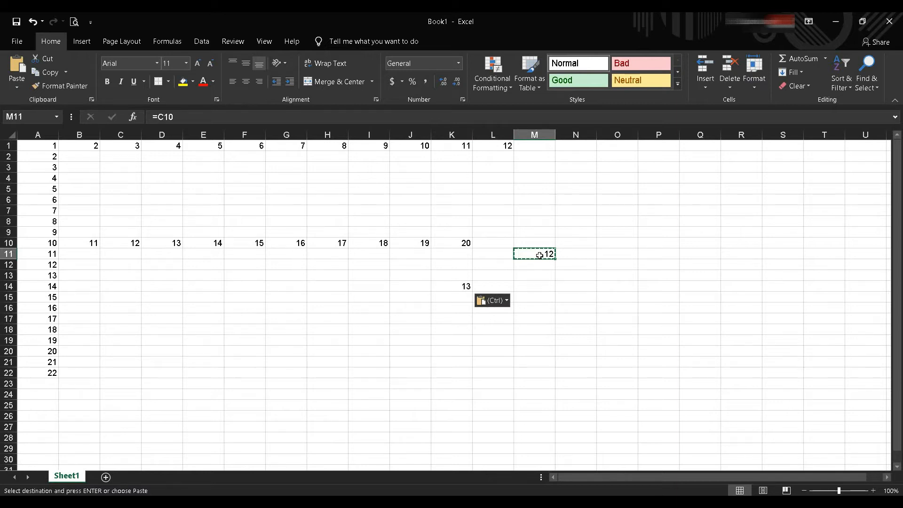
key("Down")
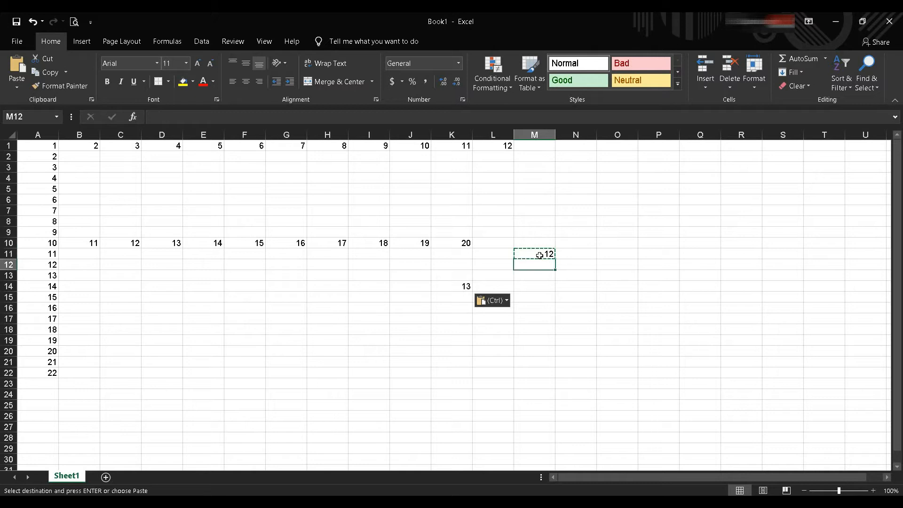
key("Down")
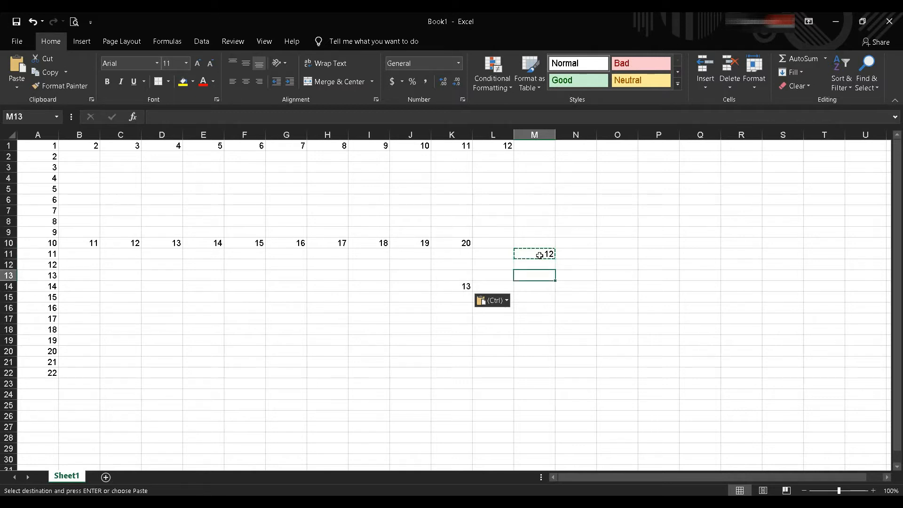
key("Down")
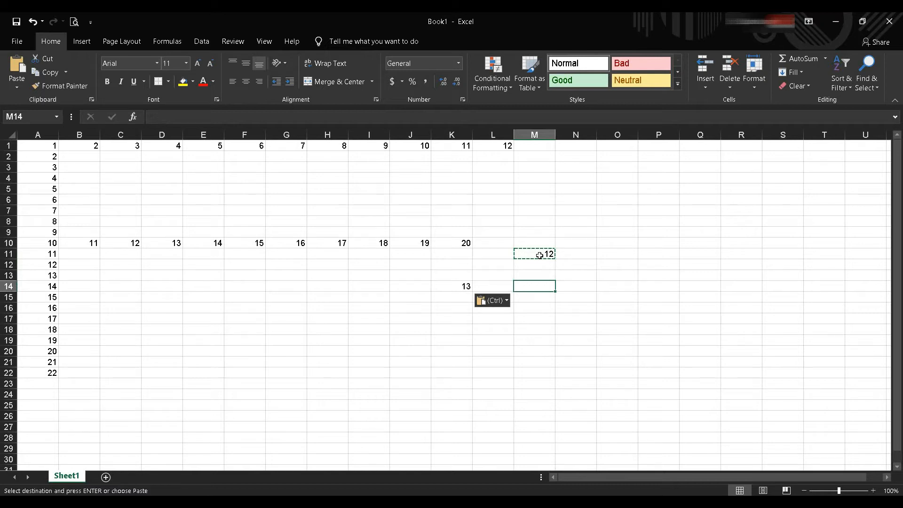
key("Left")
key("Left")
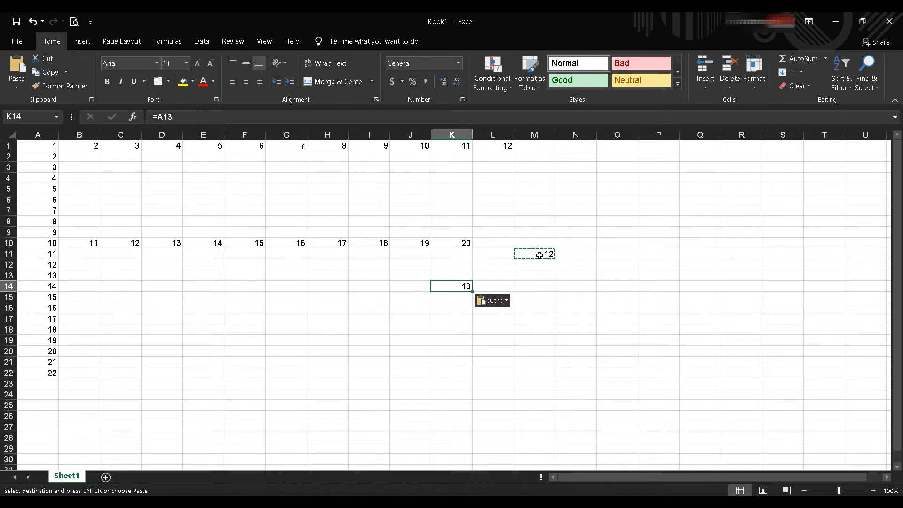
Change the formula in M11 to the absolute reference =$C$10
left_click(540, 255)
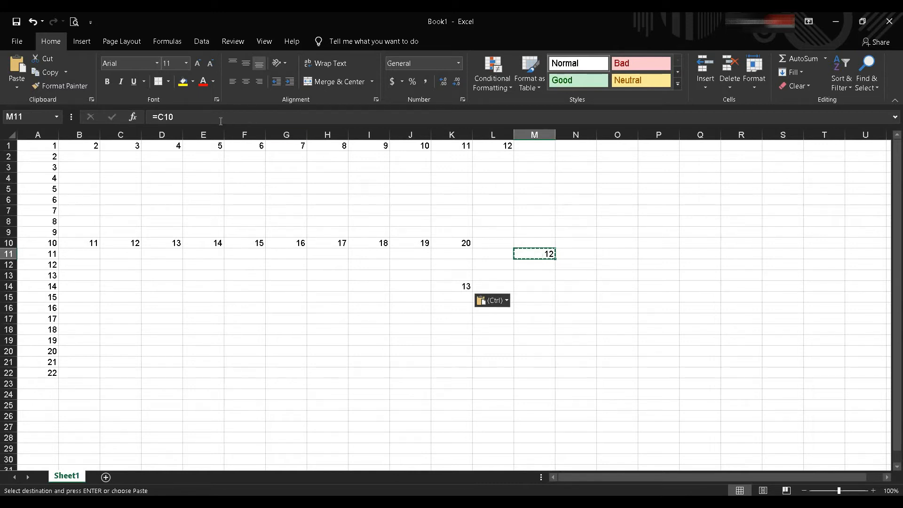
left_click(208, 118)
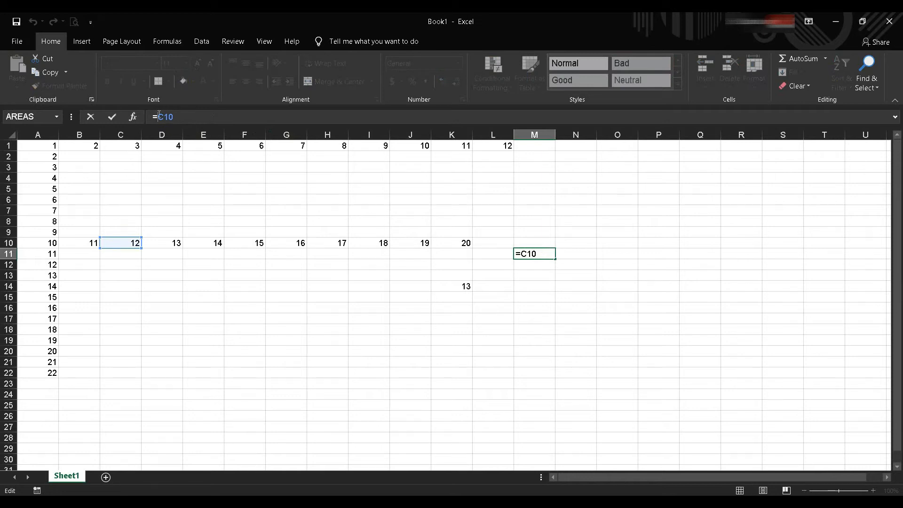
type("$C$")
key("Return")
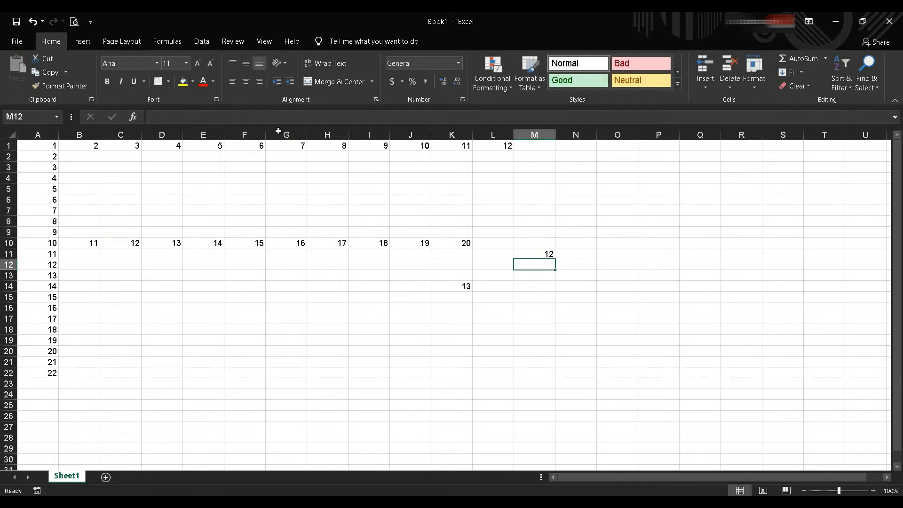
Copy M11 with its absolute reference into cell K13 and check the pasted formula
left_click(537, 254)
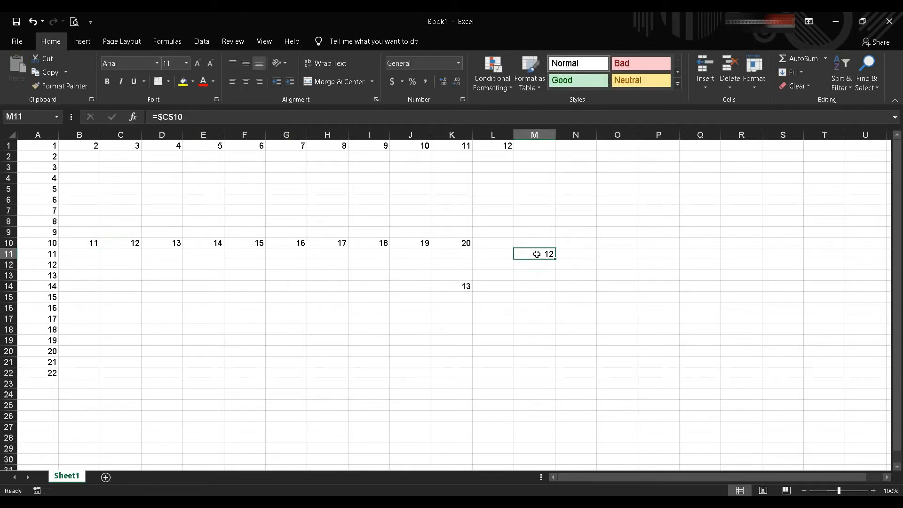
key("ctrl+c")
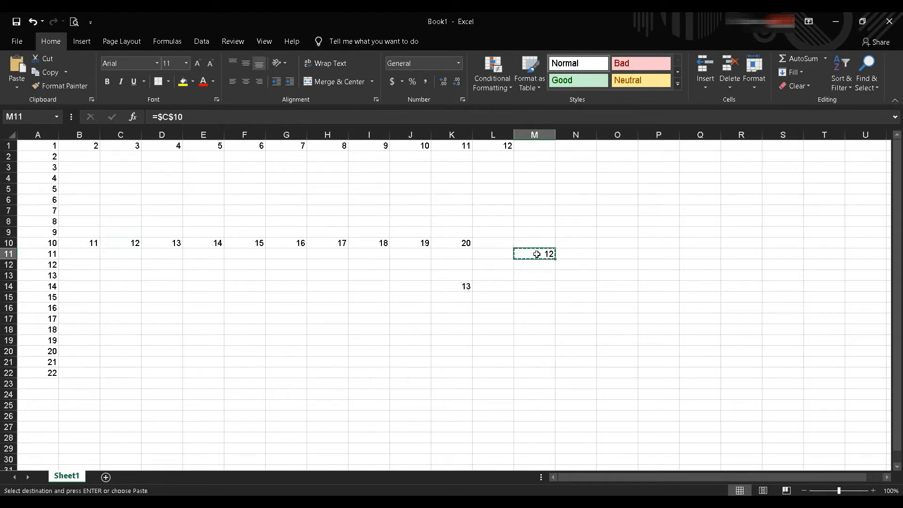
left_click(464, 276)
key("ctrl+v")
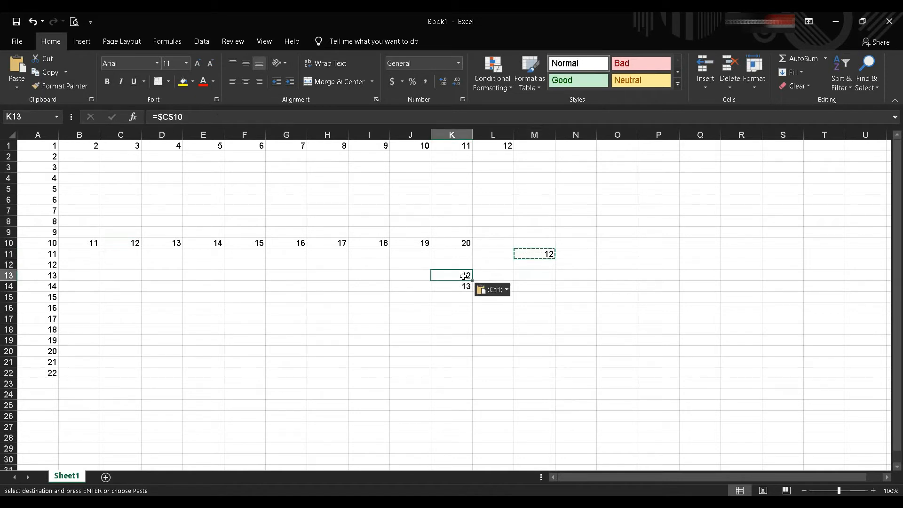
left_click(538, 278)
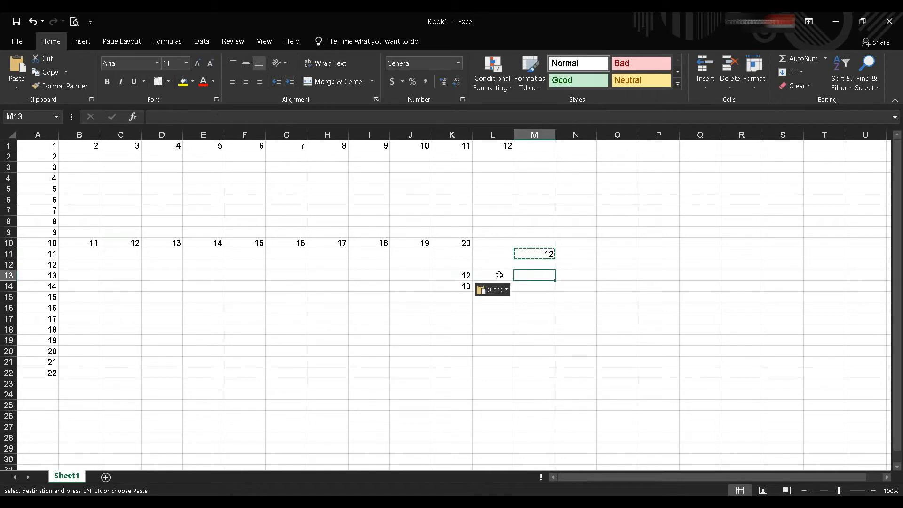
left_click(465, 274)
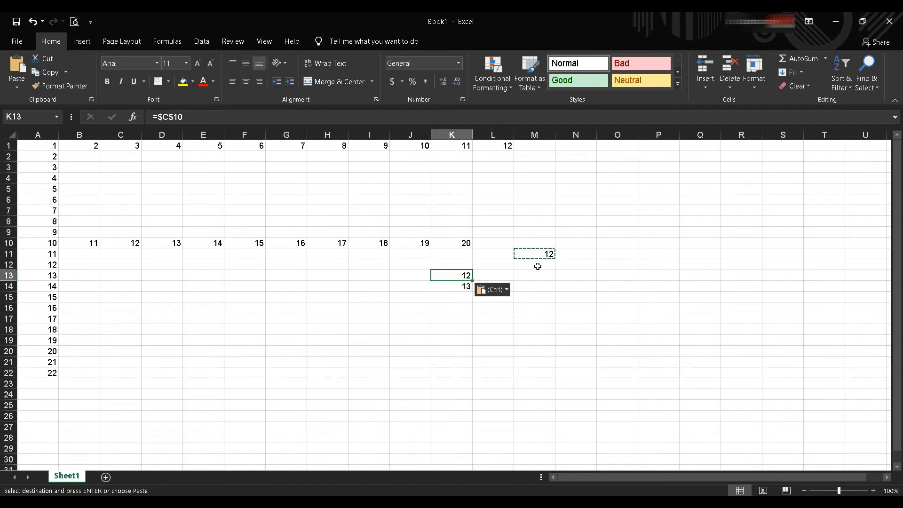
left_click(635, 276)
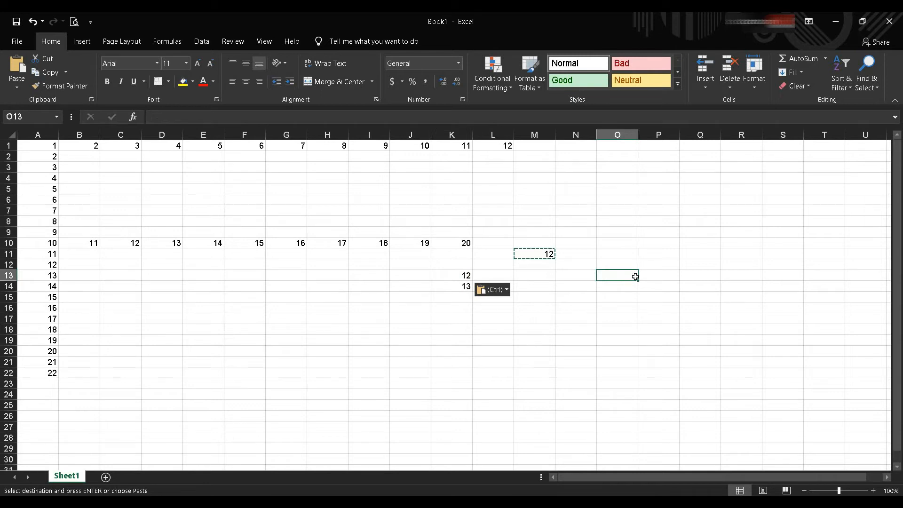
Paste the copied absolute reference from M11 into cell O13
key("ctrl+v")
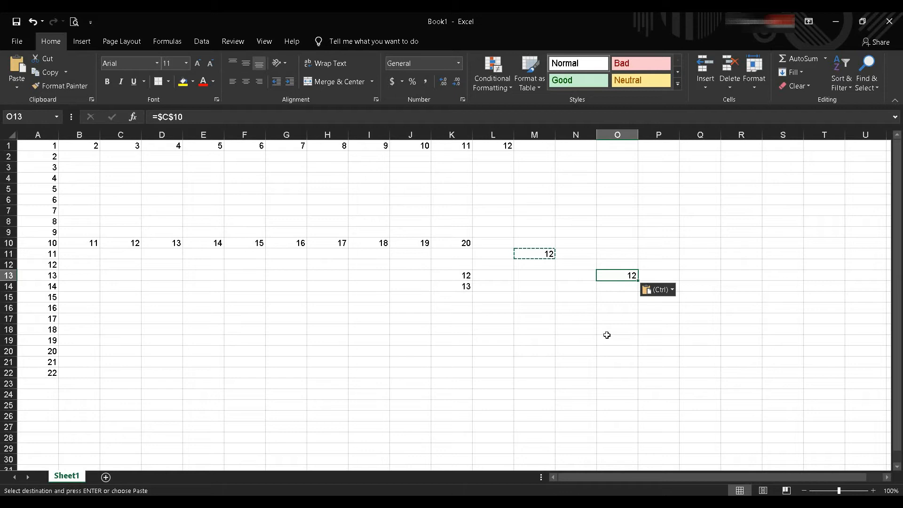
left_click(596, 254)
left_click(608, 229)
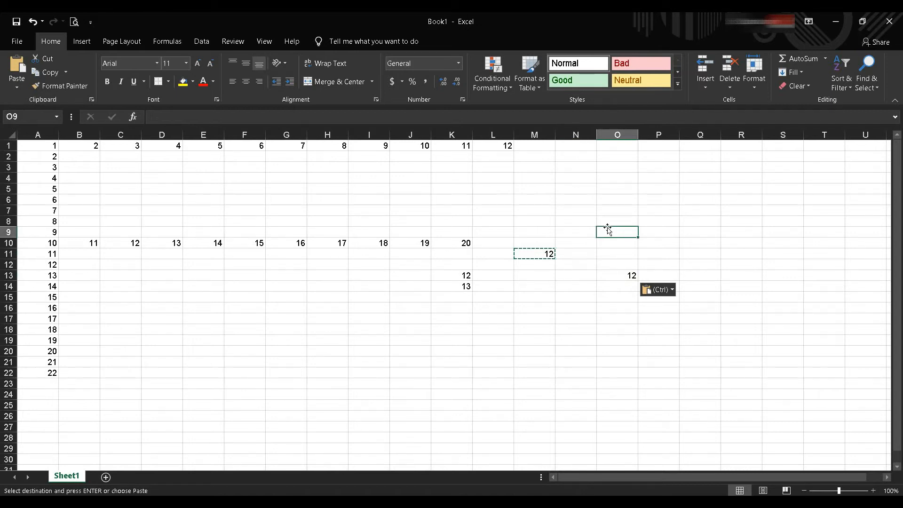
Change the formula in M11 to the mixed reference =$C10, locking only the column
left_click(539, 253)
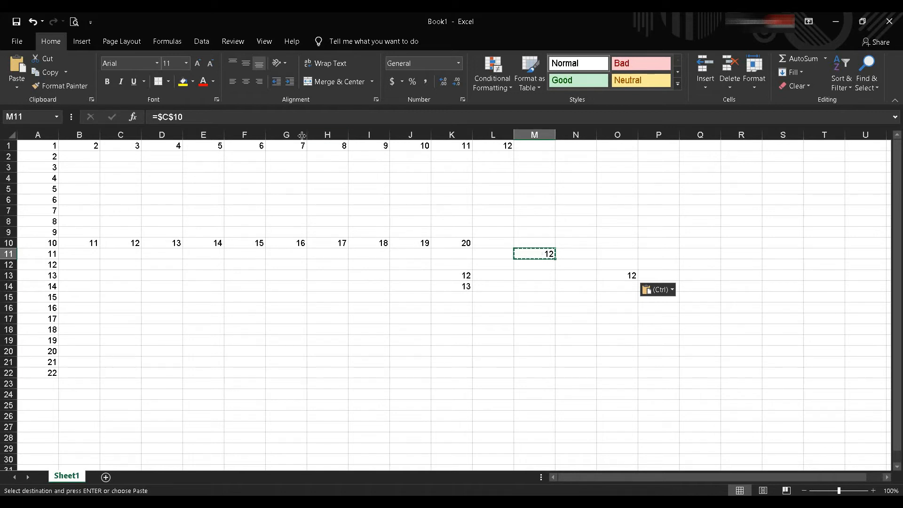
left_click(174, 116)
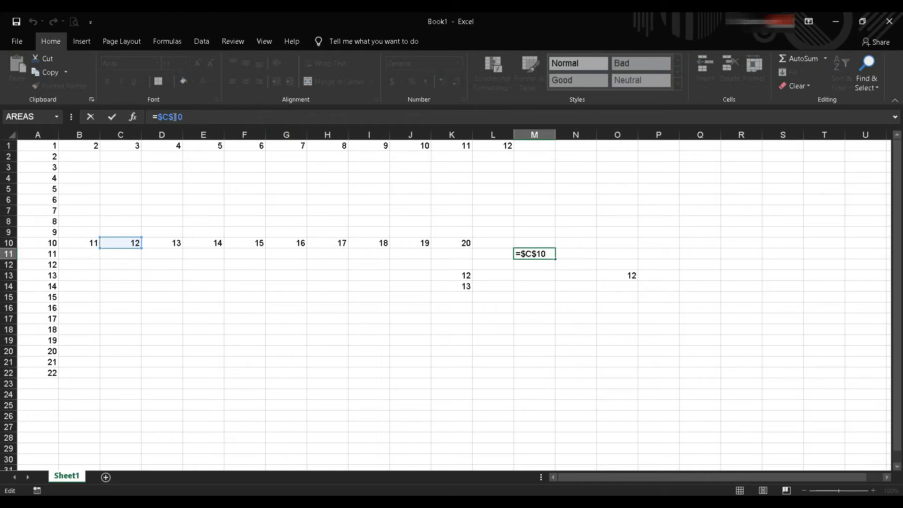
key("BackSpace")
key("Return")
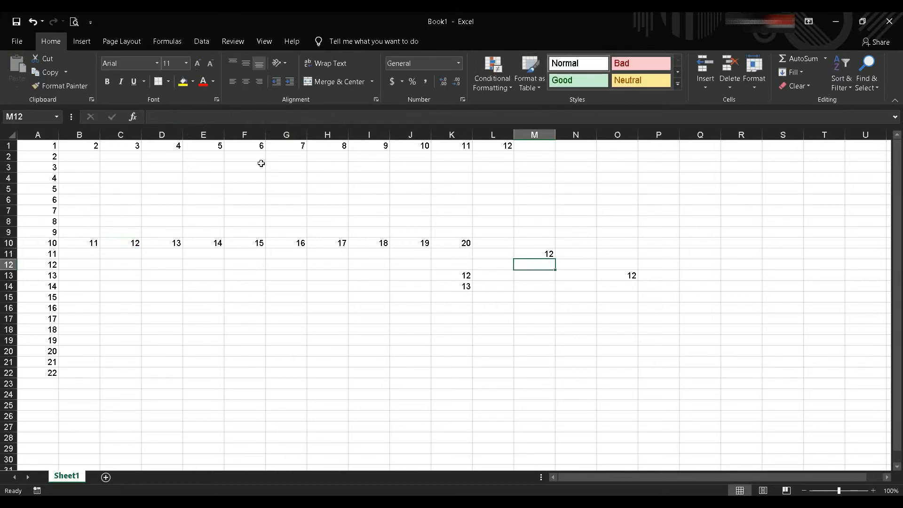
Copy the column-locked formula in M11 into cell K15
left_click(547, 254)
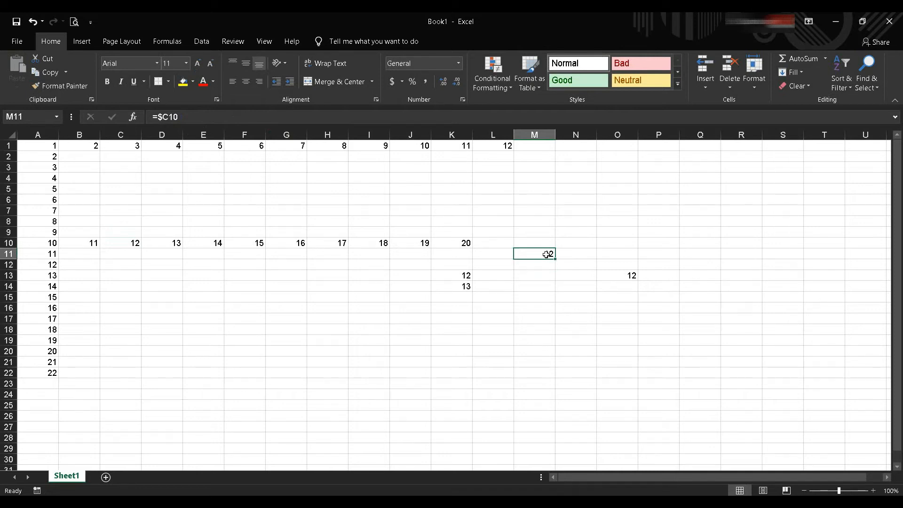
key("ctrl+c")
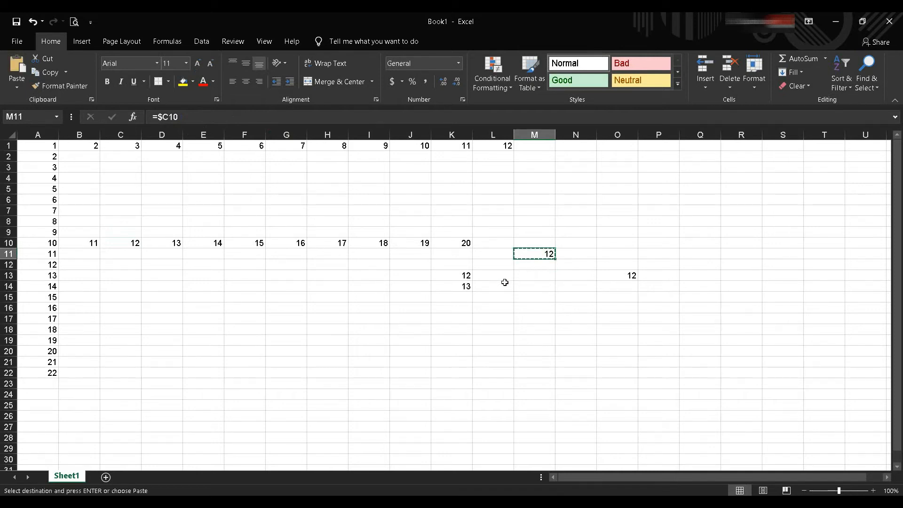
left_click(465, 297)
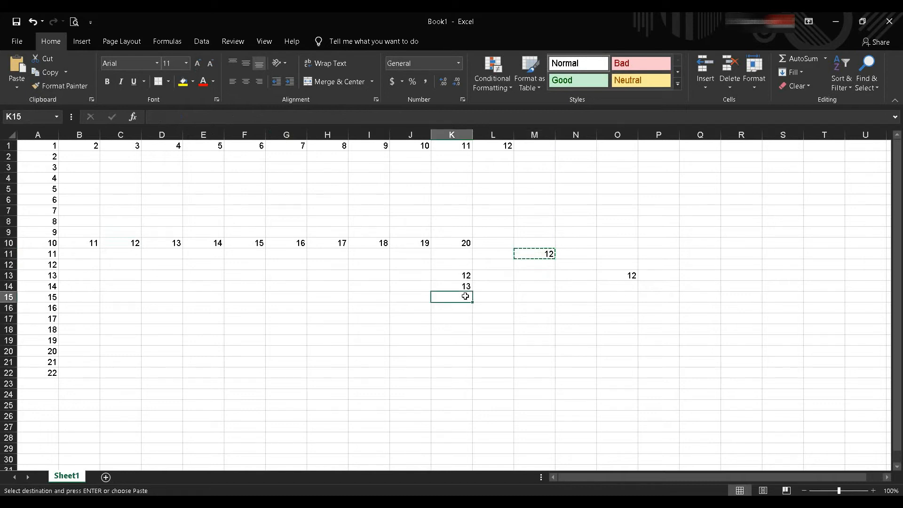
key("ctrl+v")
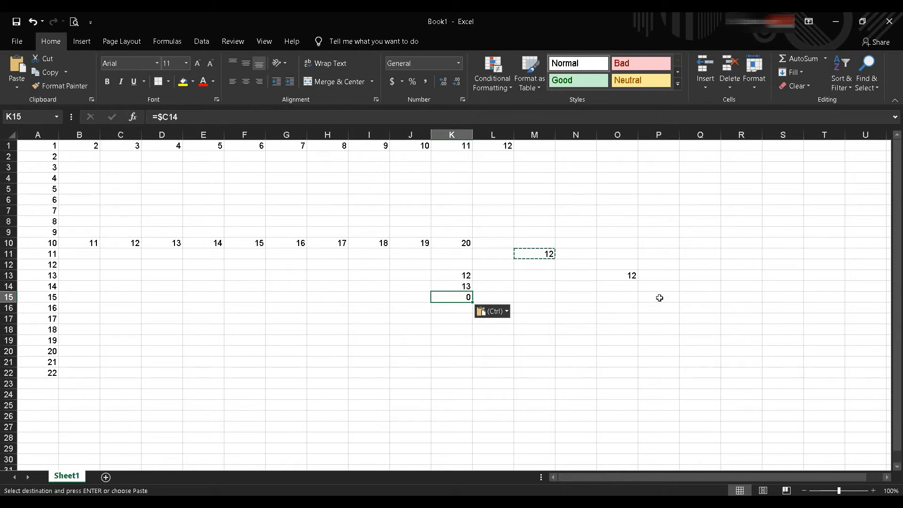
Change the formula in M11 to the mixed reference =C$10, locking only the row
left_click(541, 253)
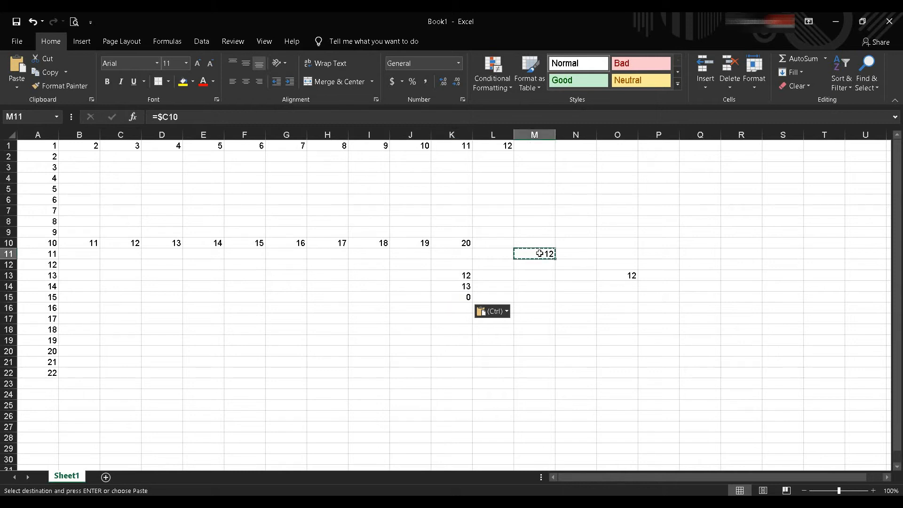
left_click(163, 117)
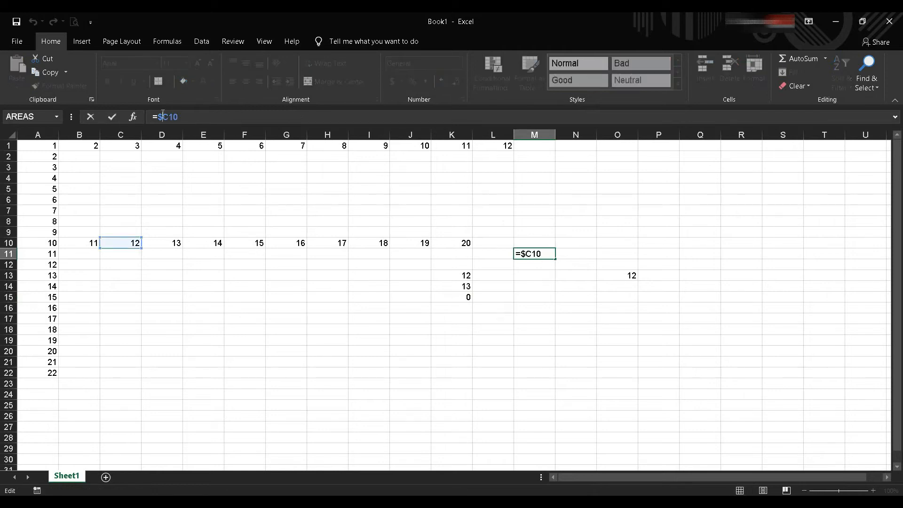
key("Delete")
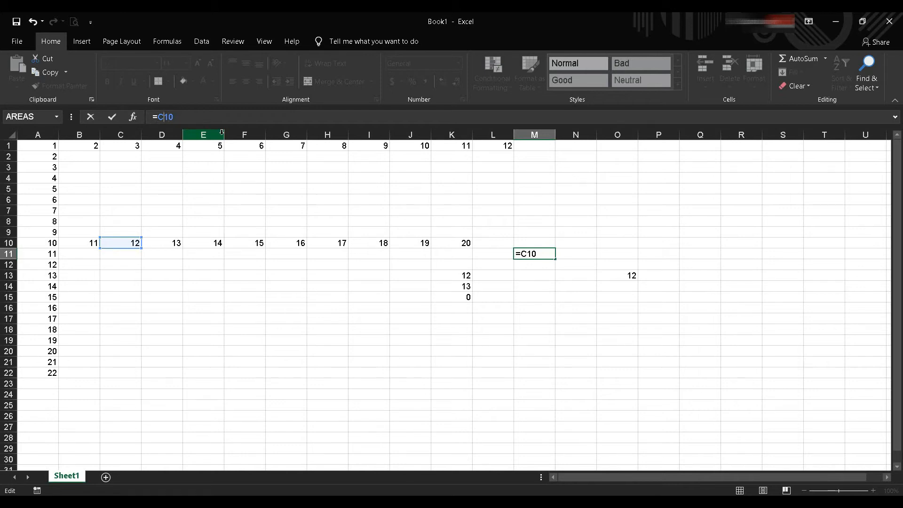
type("$")
key("Return")
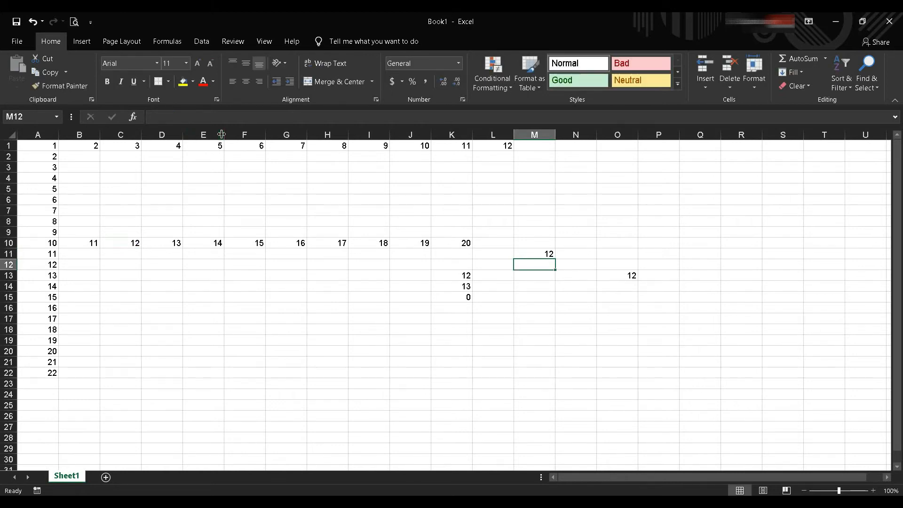
Copy the row-locked formula in M11 into cell K16 and check the pasted formula
left_click(542, 252)
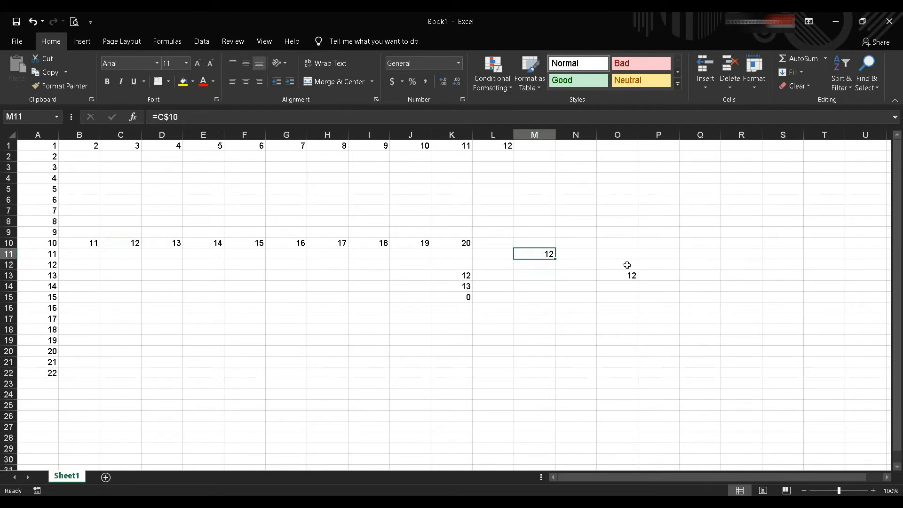
key("ctrl+c")
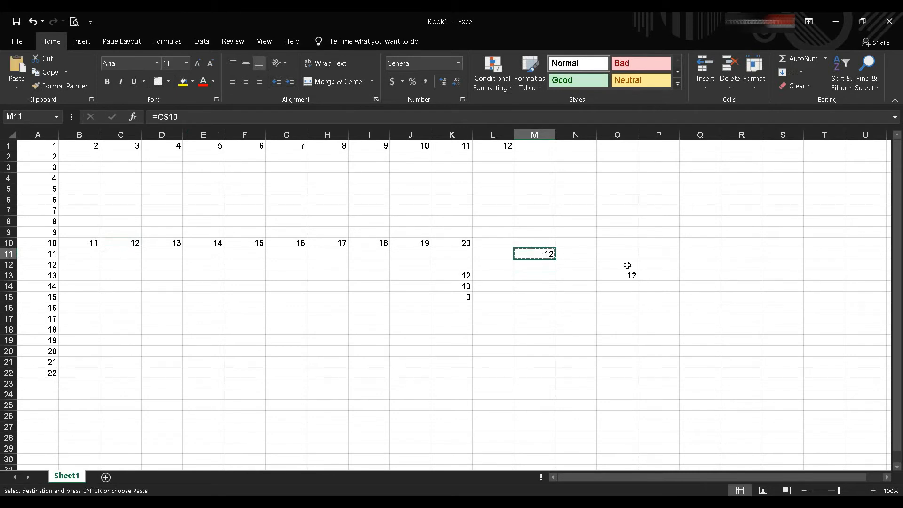
left_click(462, 308)
key("ctrl+v")
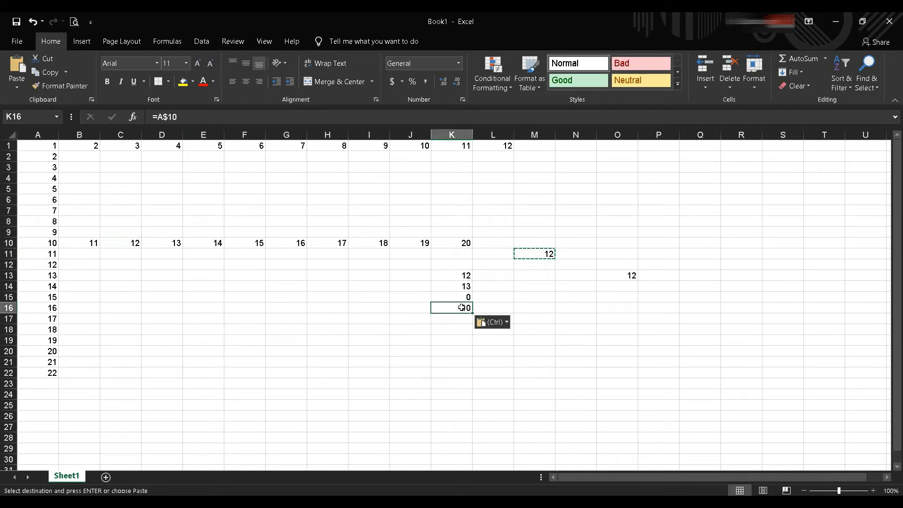
left_click(486, 307)
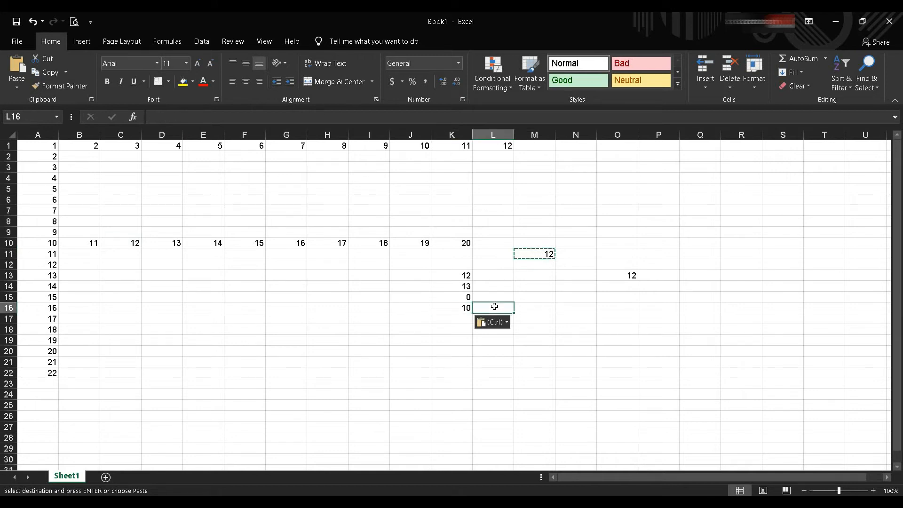
left_click(460, 307)
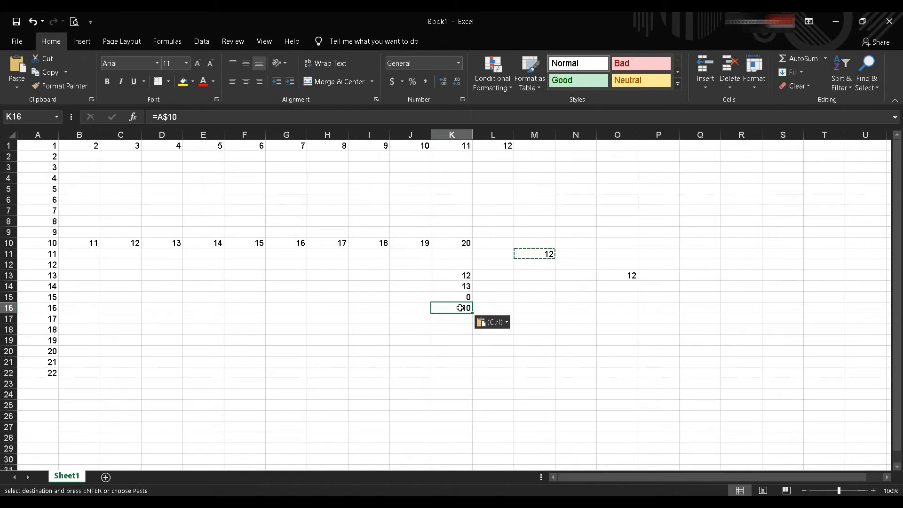
Add a new worksheet and enter a formula in its cell E6 that references cell D10 of Sheet1
left_click(105, 477)
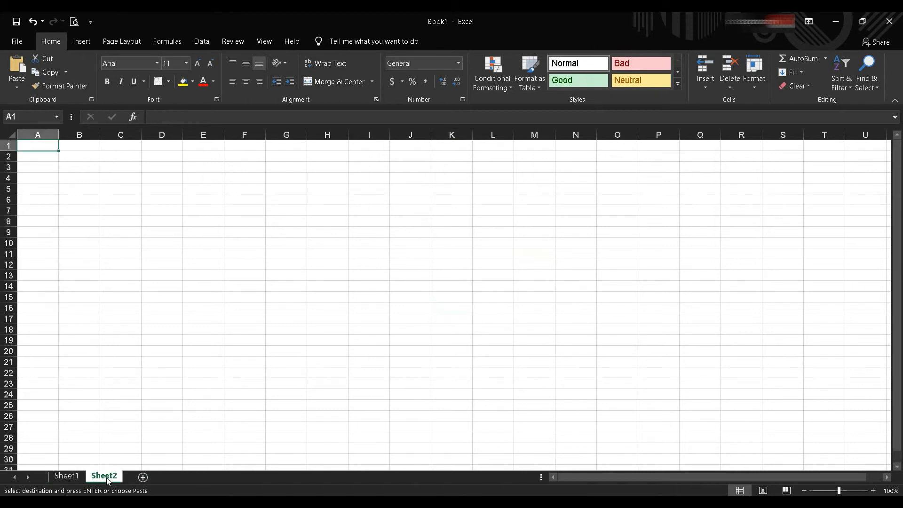
left_click(289, 253)
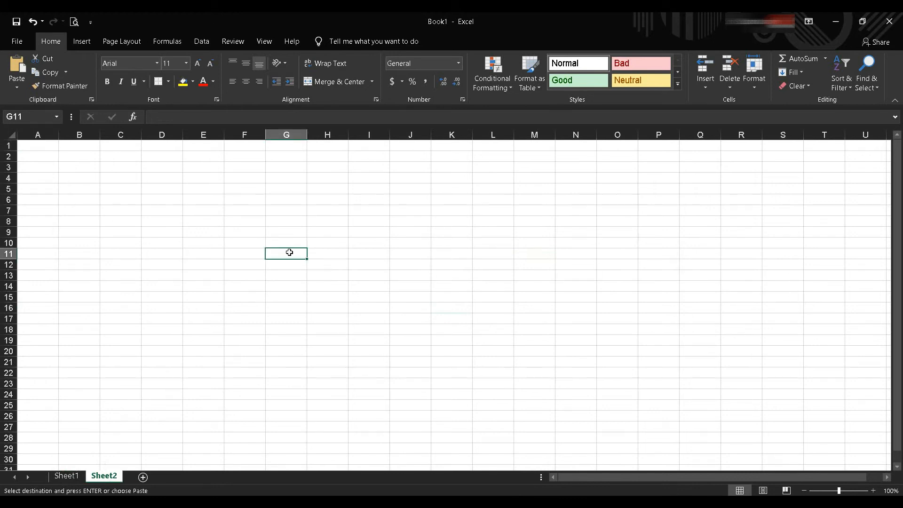
left_click(207, 199)
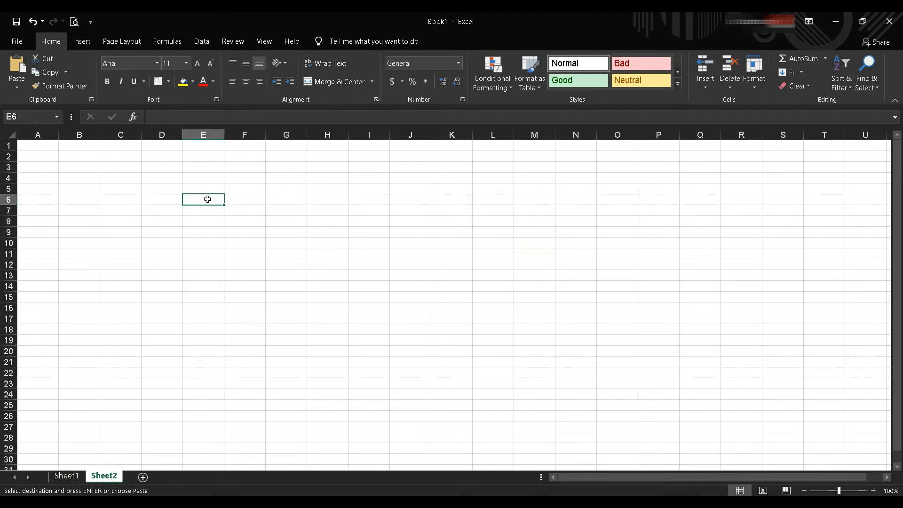
type("=")
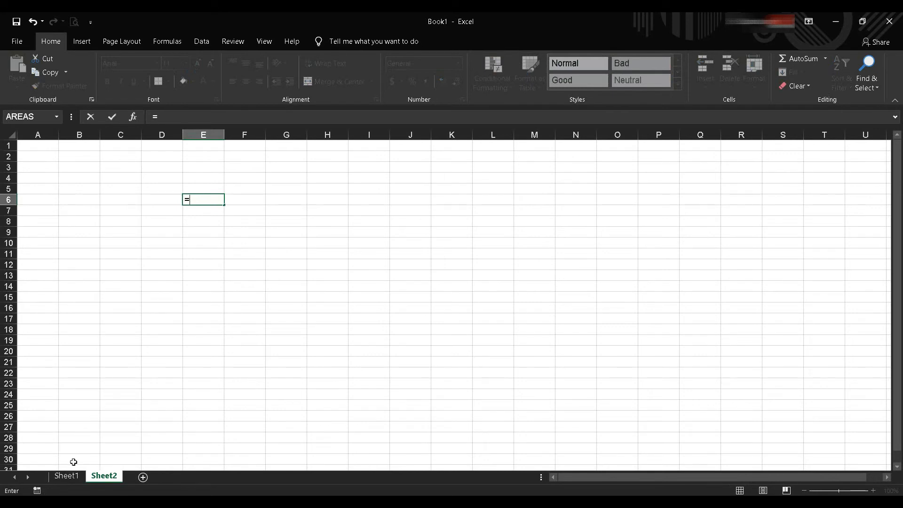
left_click(73, 480)
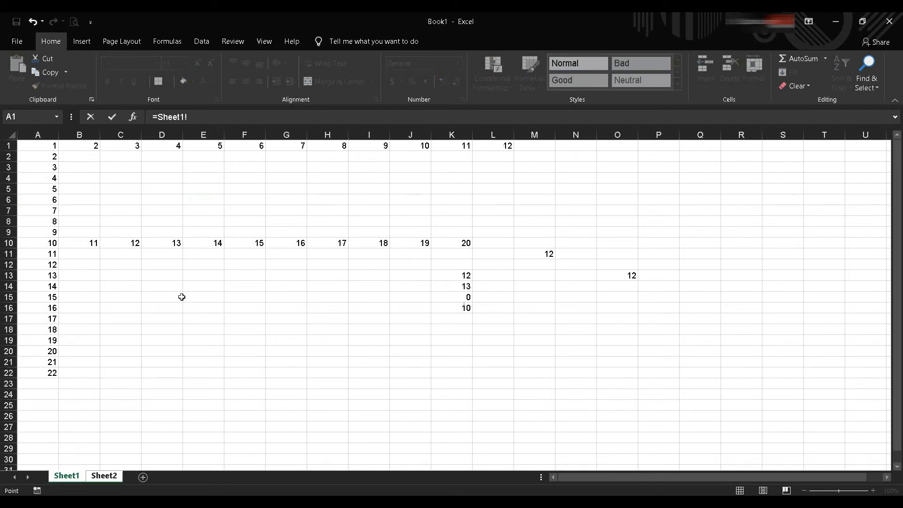
left_click(177, 241)
key("Return")
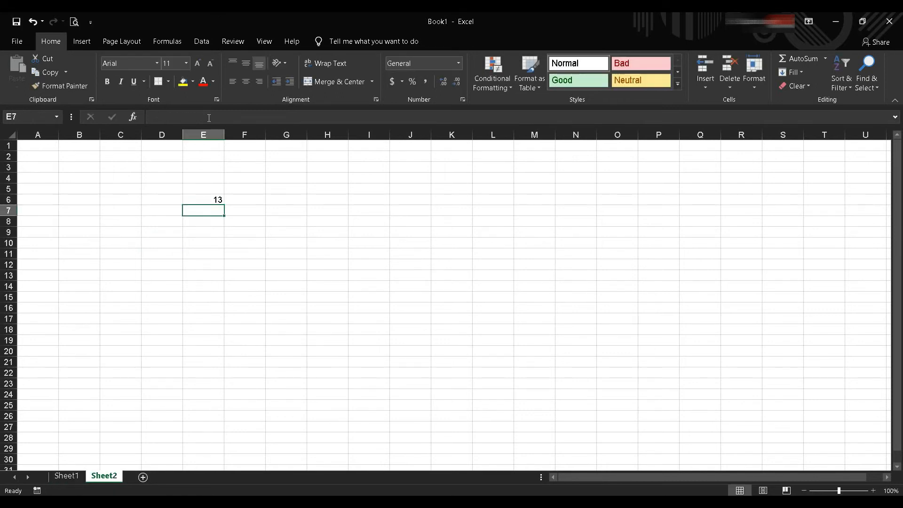
Examine the sheet-name part and the cell-address part of the formula in E6 on Sheet2
left_click(208, 199)
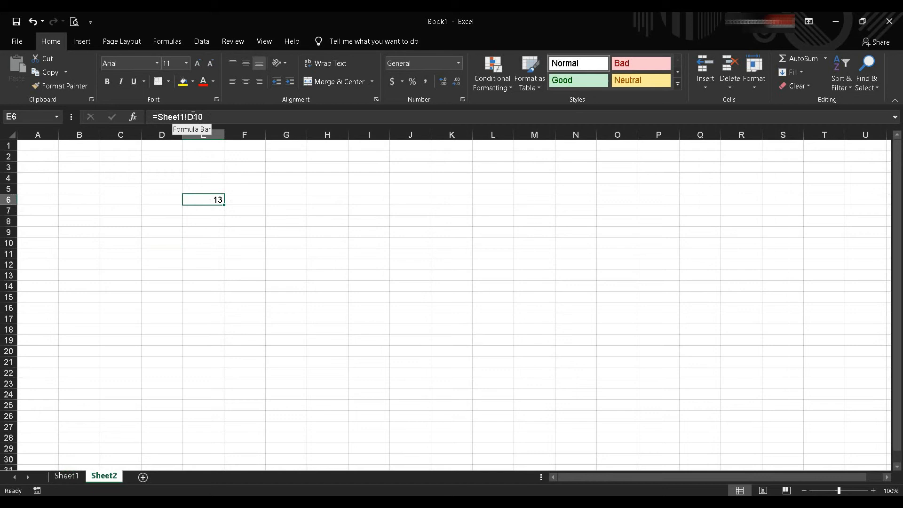
left_click(162, 118)
left_click(185, 117)
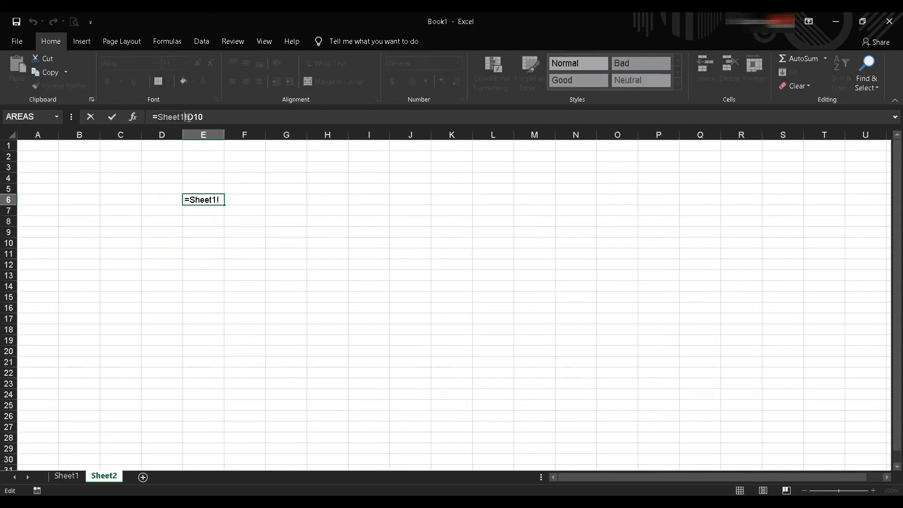
left_click_drag(187, 117, 208, 118)
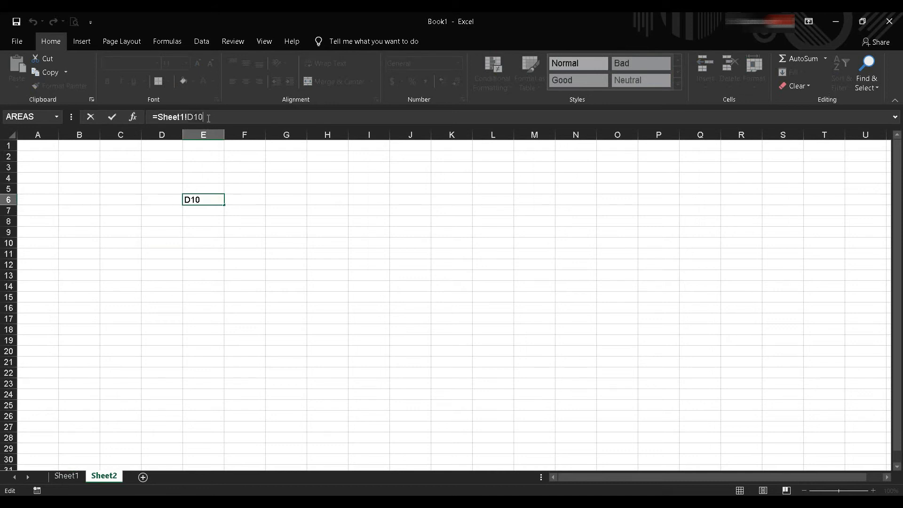
key("ctrl+Return")
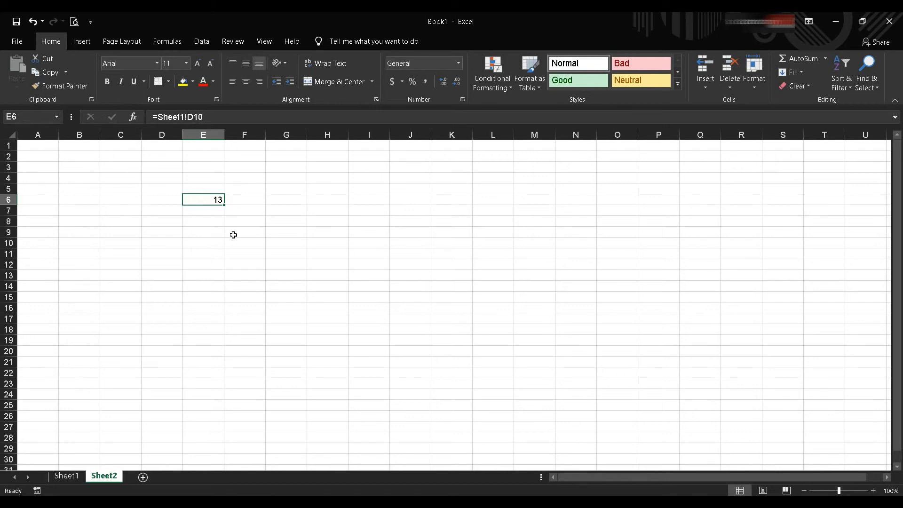
Copy the cross-sheet formula in E6 into cell H10 of Sheet2 and end copy mode
left_click(234, 235)
left_click(218, 199)
key("ctrl+c")
left_click(322, 240)
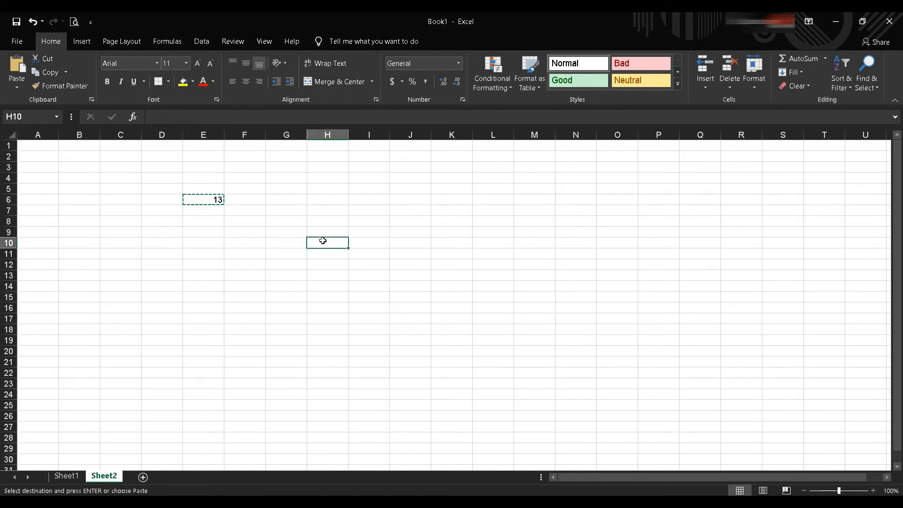
key("ctrl+v")
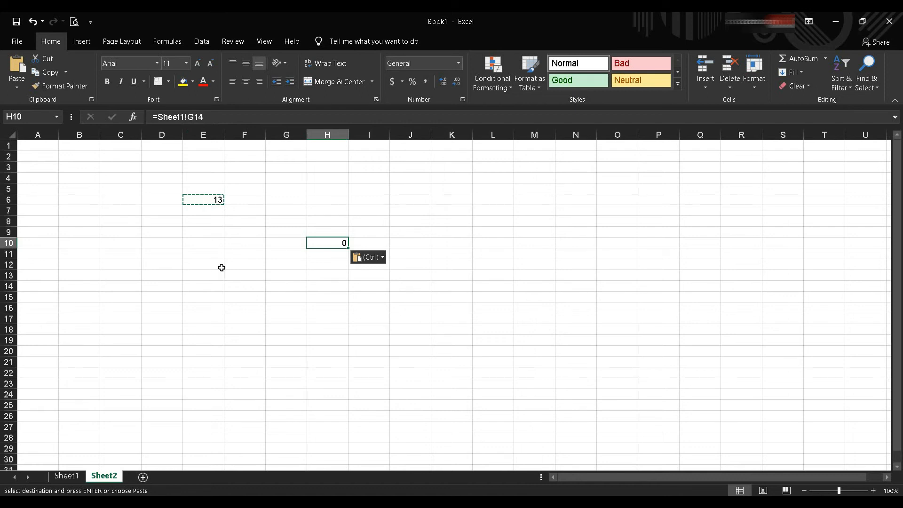
left_click(285, 210)
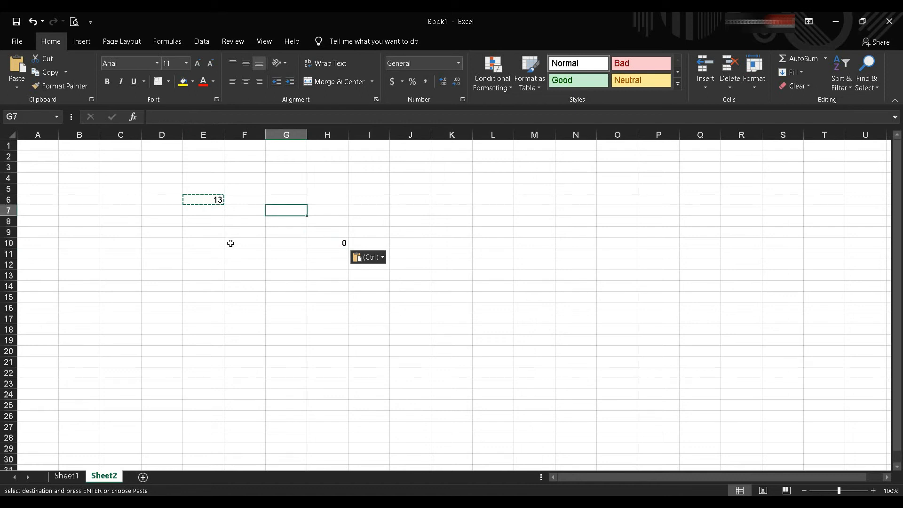
key("Escape")
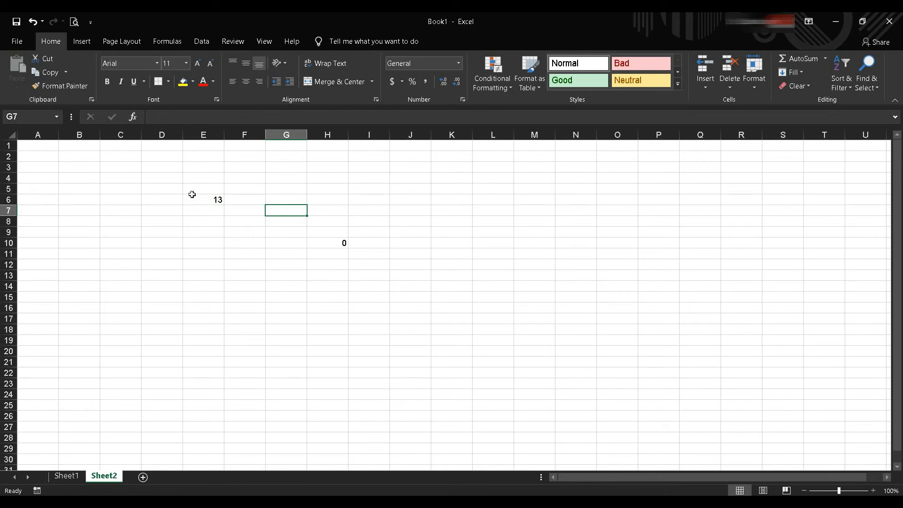
Create a new blank workbook and select cell E5 in it
left_click(24, 44)
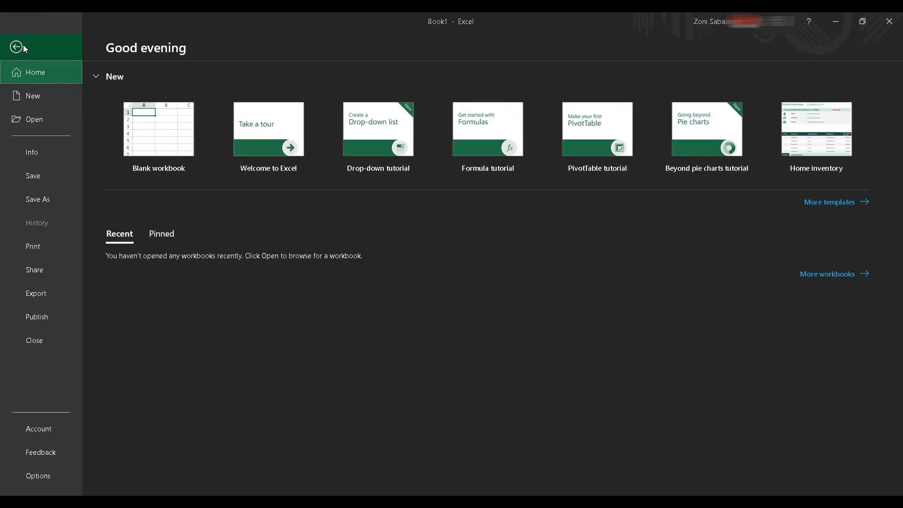
left_click(169, 135)
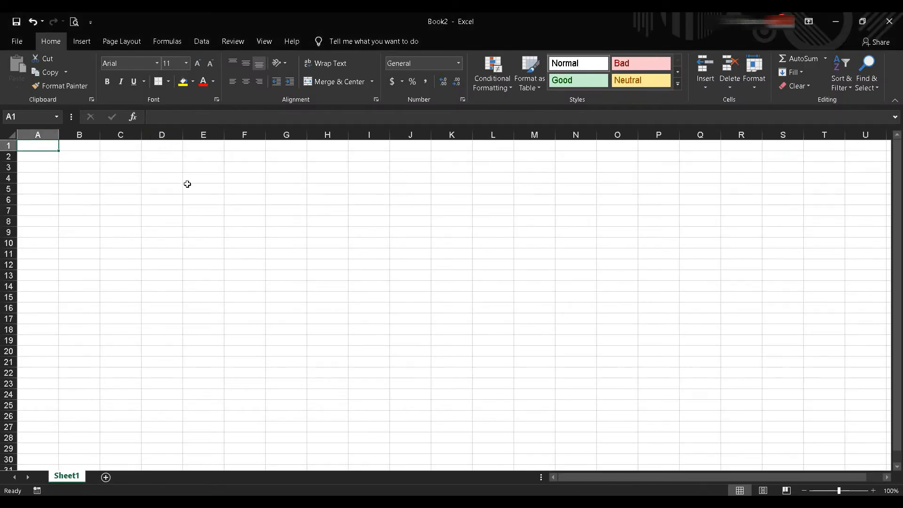
left_click(192, 193)
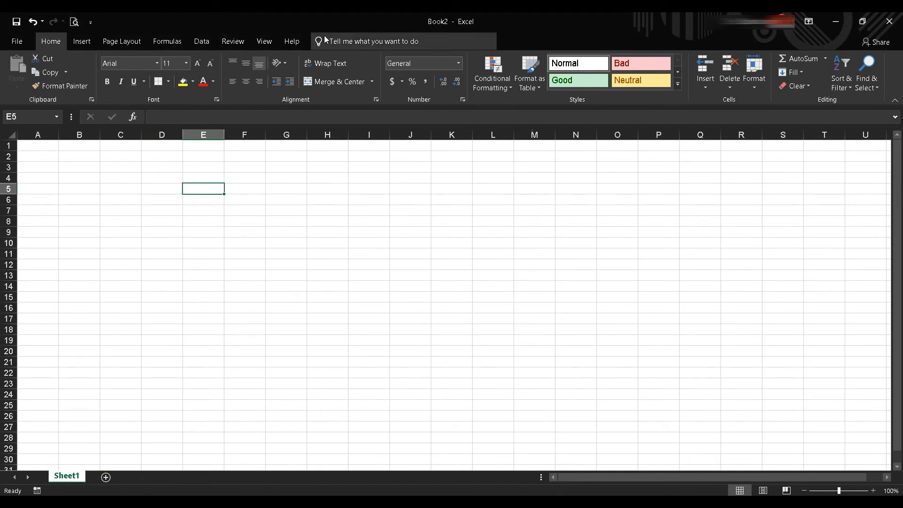
Switch to the Book1 workbook window and return to the Book2 window
left_click(264, 41)
left_click(561, 80)
left_click(573, 115)
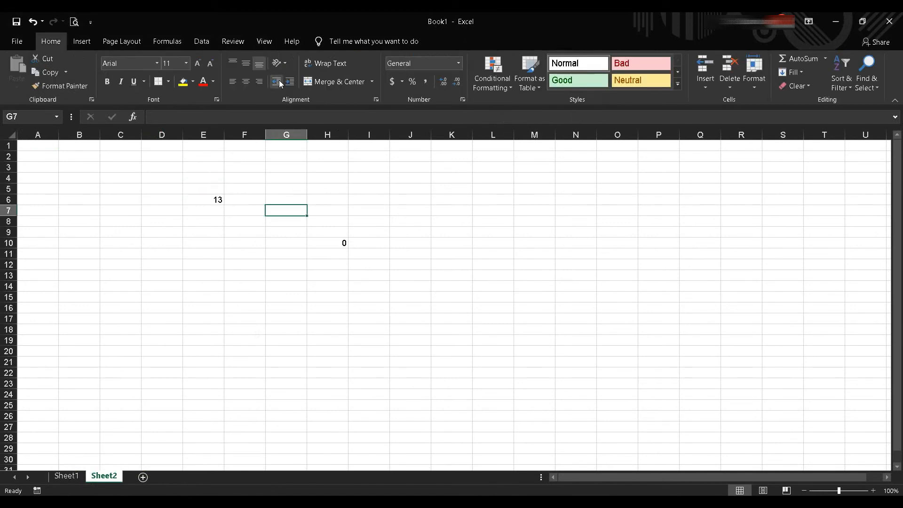
left_click(270, 43)
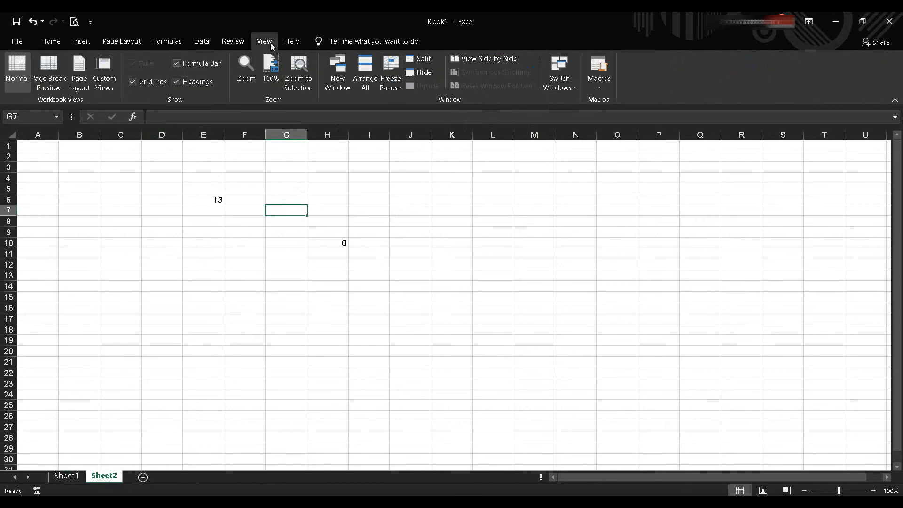
left_click(565, 81)
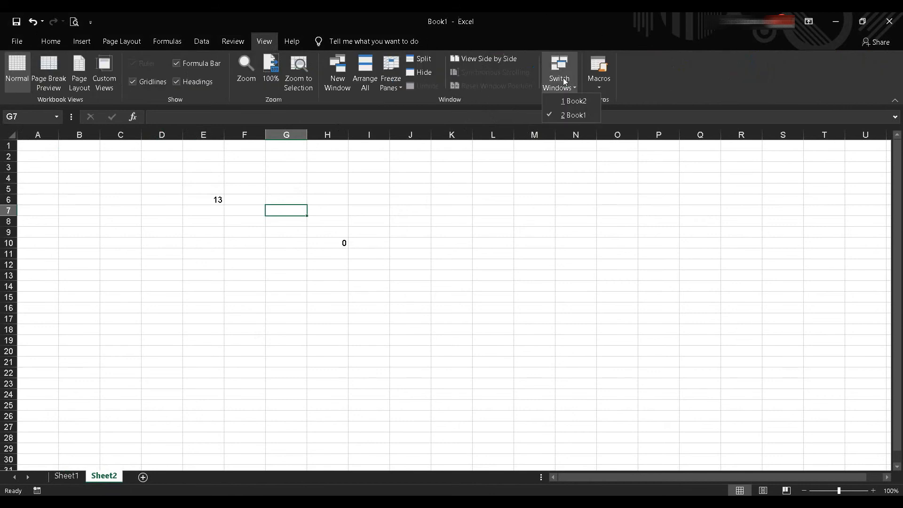
left_click(571, 108)
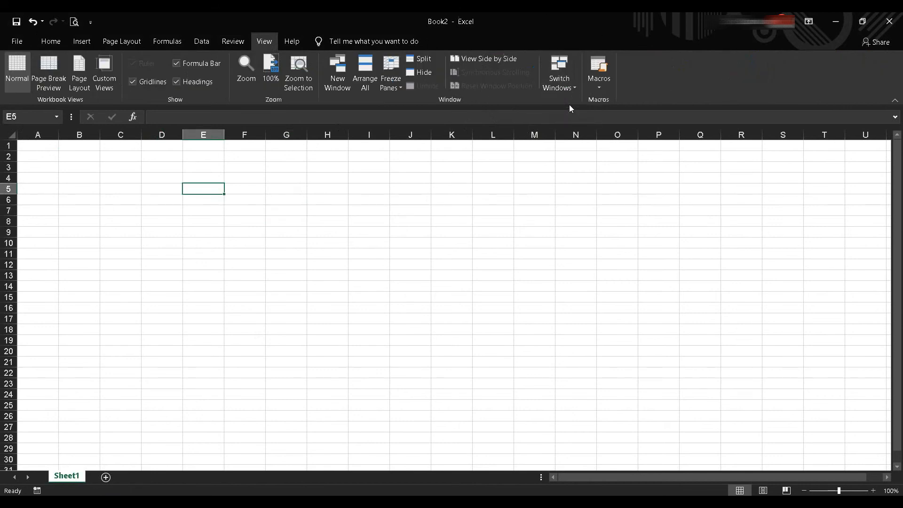
Enter a formula in cell D3 of Book2 that references cell F10 on Sheet1 of the Book1 workbook
left_click(342, 219)
left_click(171, 170)
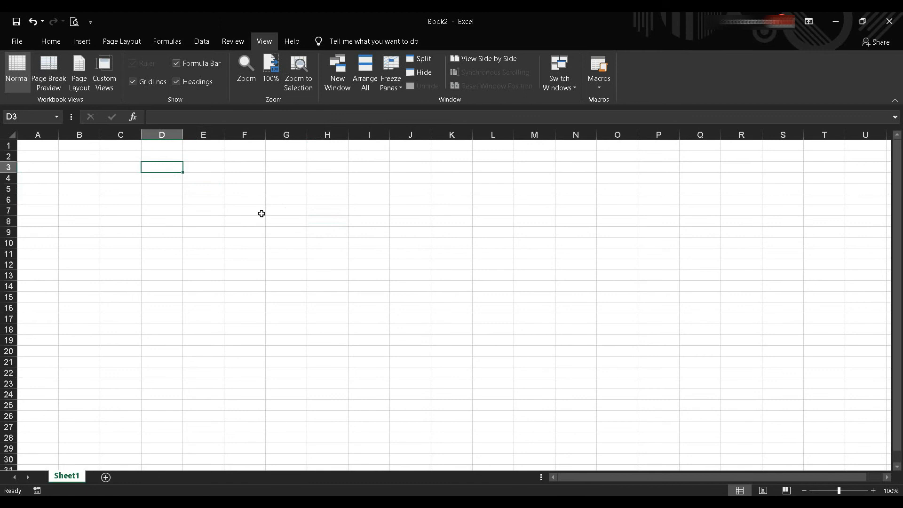
type("=")
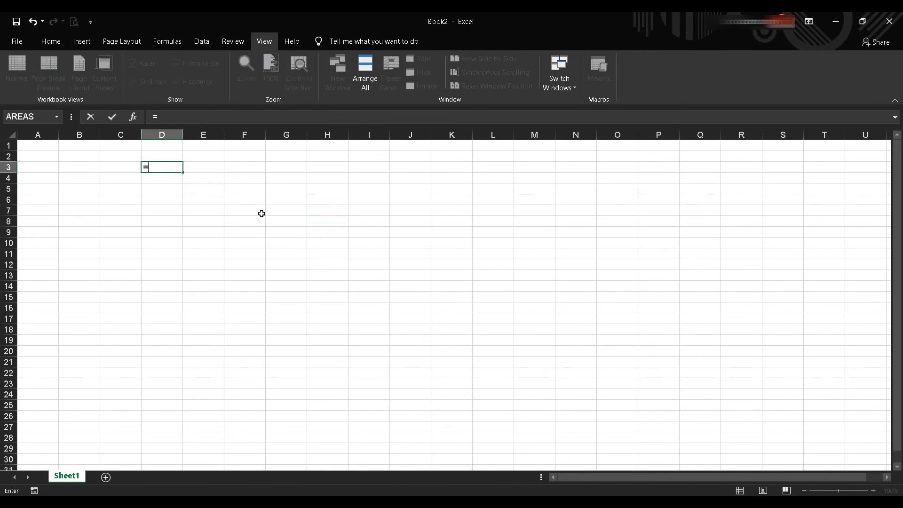
left_click(569, 84)
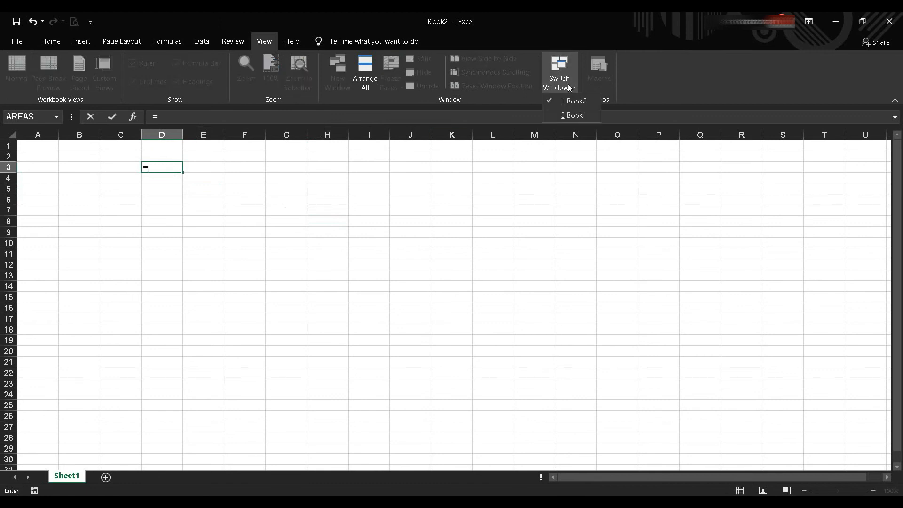
left_click(573, 115)
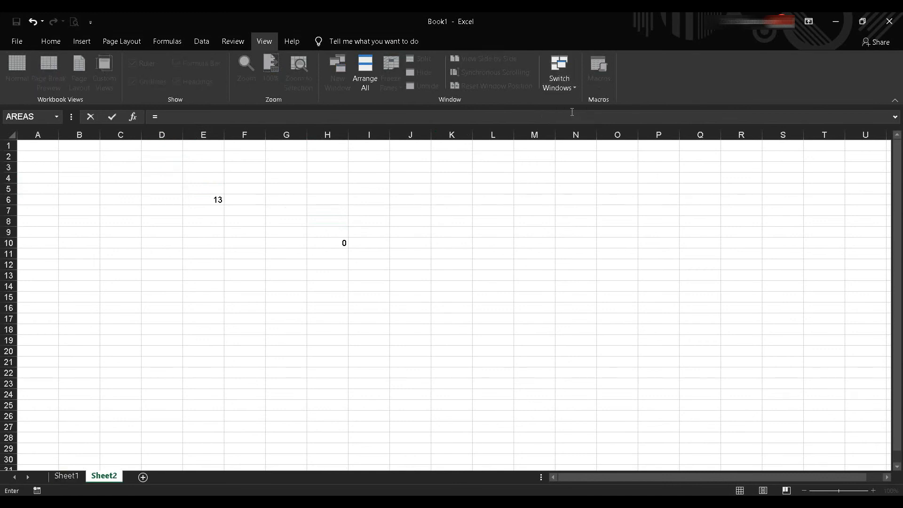
left_click(70, 476)
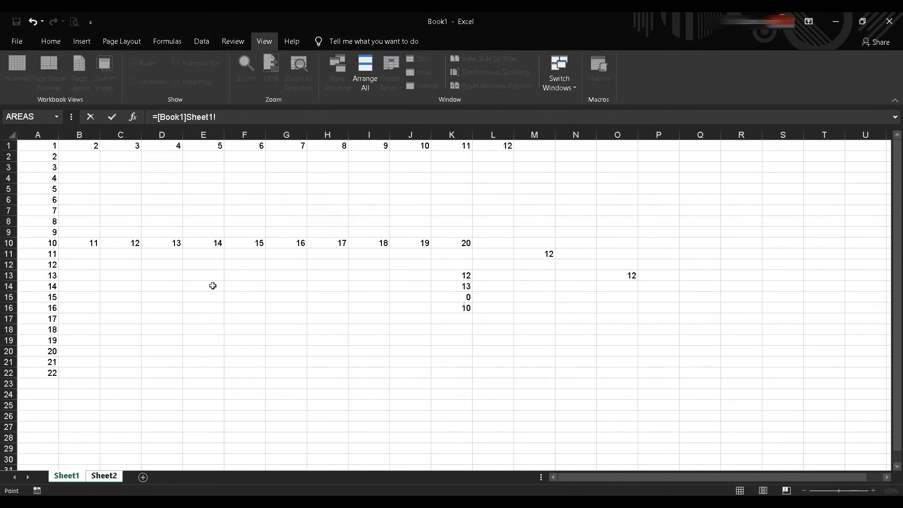
left_click(255, 243)
key("Return")
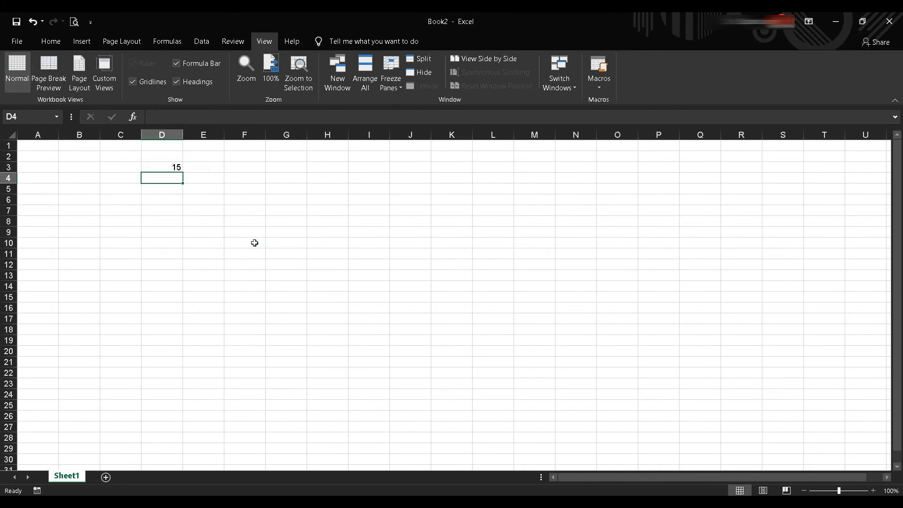
Examine the workbook-name and sheet-name parts of the external reference formula in D3, leaving the formula as it is
left_click(175, 167)
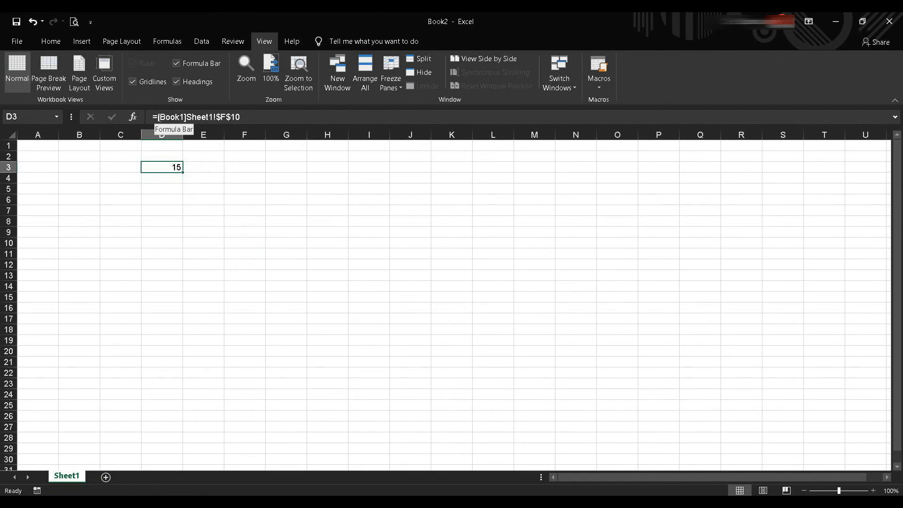
left_click(171, 116)
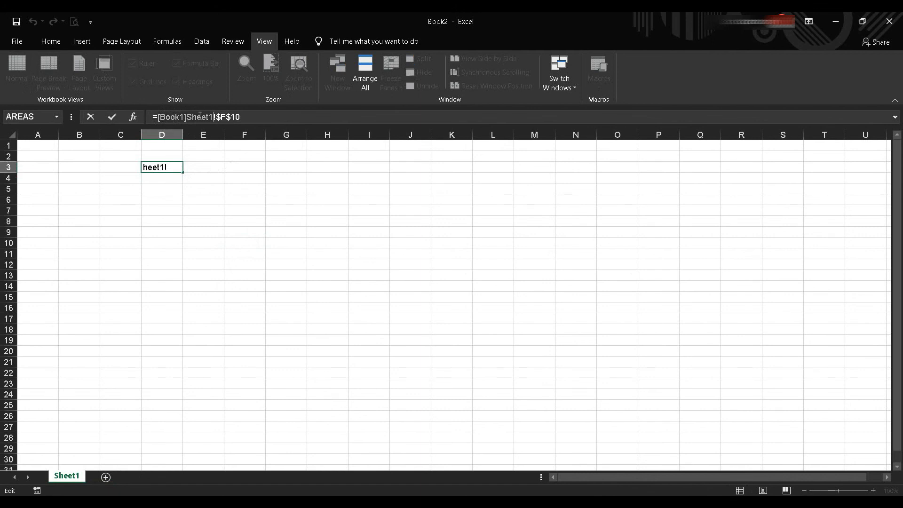
left_click(200, 116)
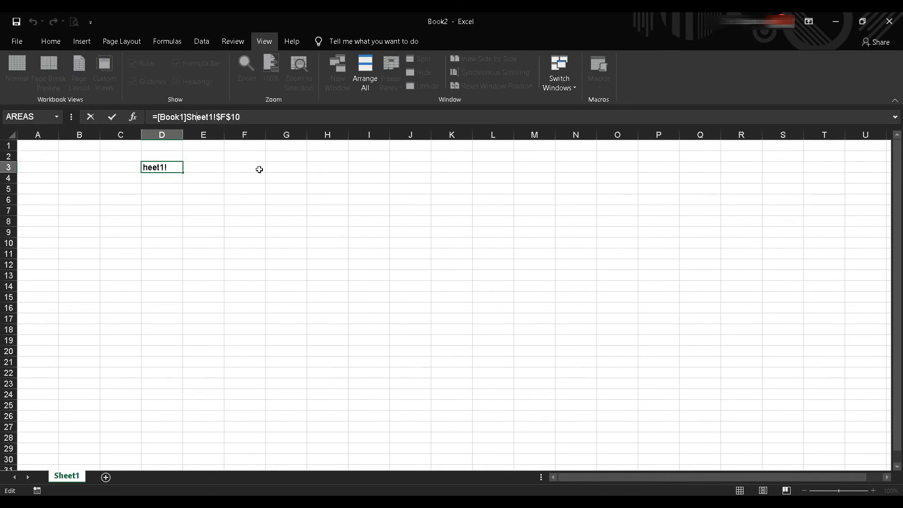
key("ctrl+Return")
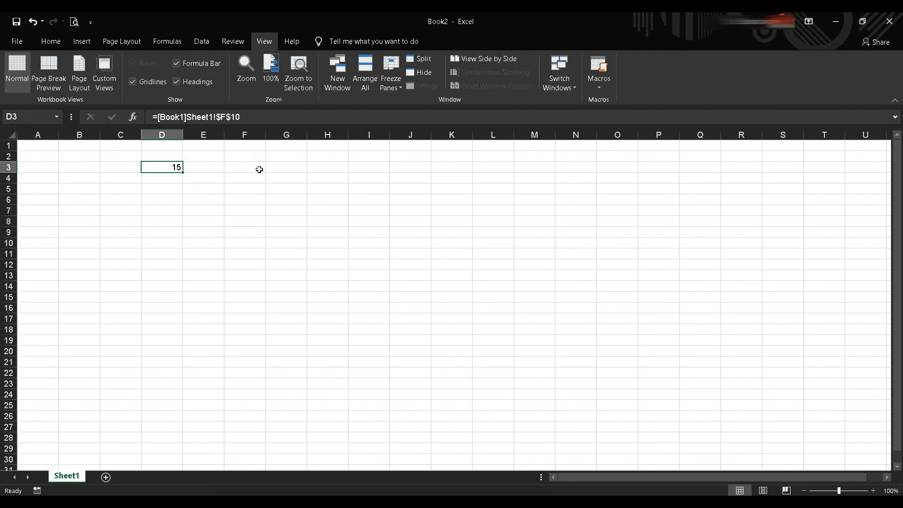
Remove both dollar signs from the external reference in D3 so the formula reads =[Book1]Sheet1!F10, and reselect D3
left_click(223, 117)
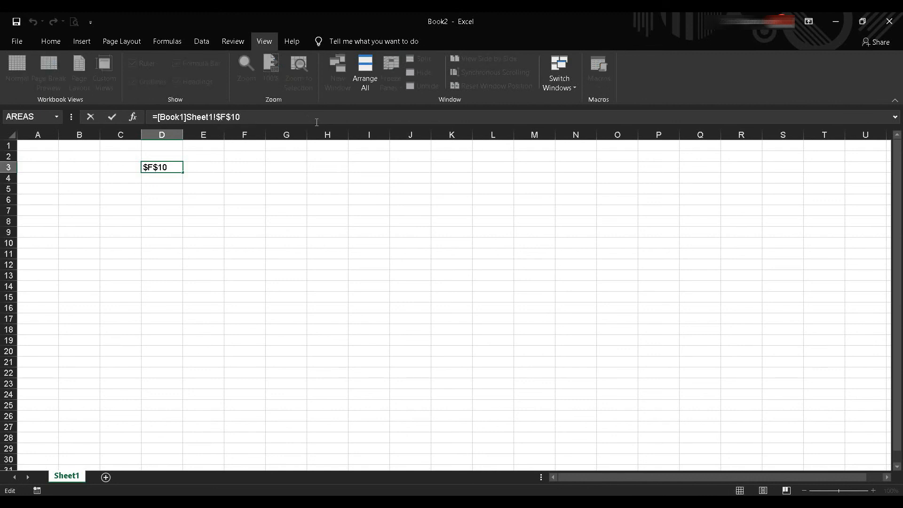
key("BackSpace")
key("Right")
key("Right")
key("BackSpace")
key("Return")
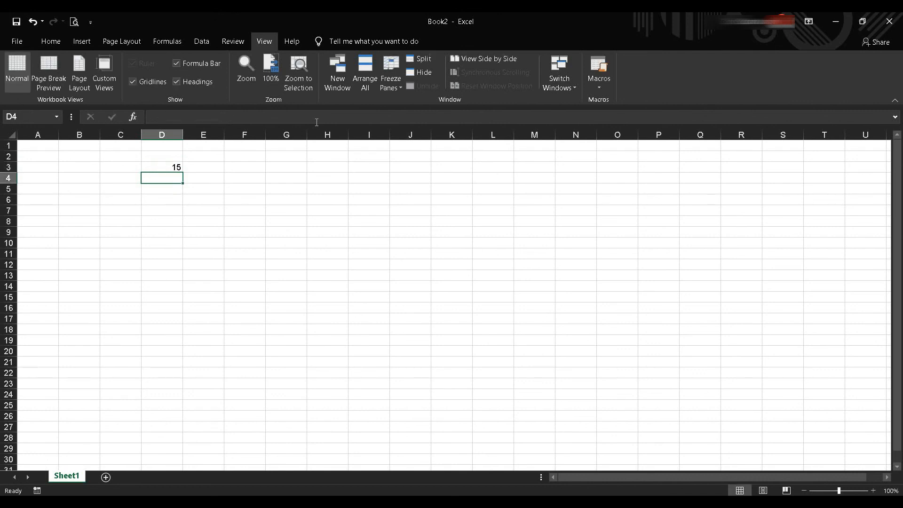
key("Up")
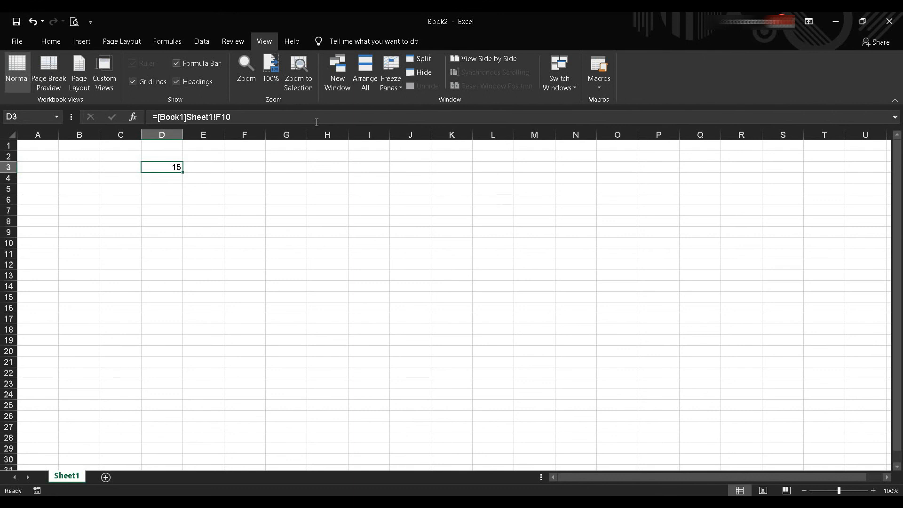